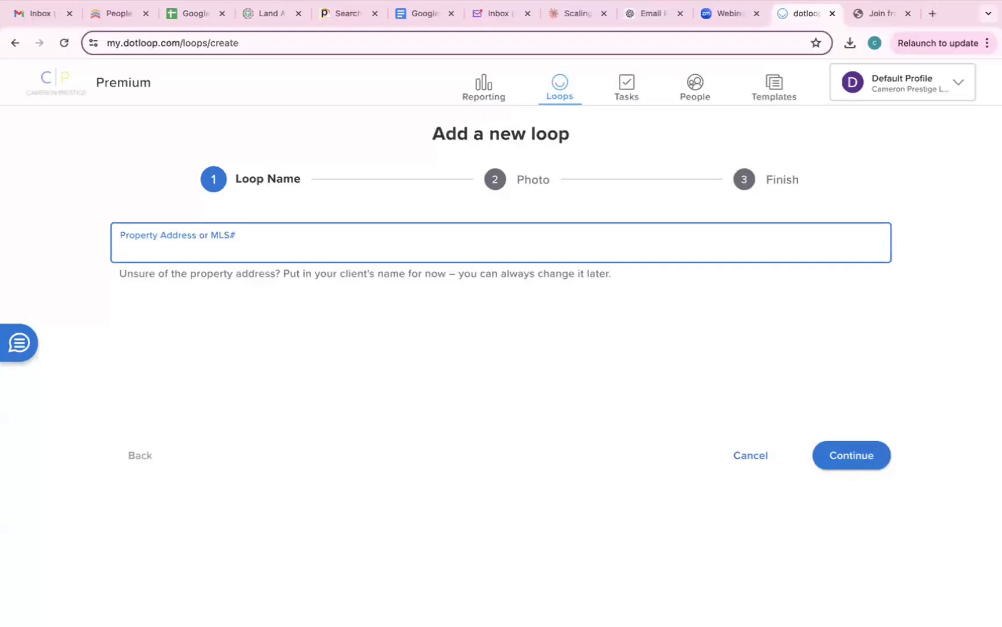
- Create a loop with the client's name as Property Address, skip the photo, and view it
type("Donul")
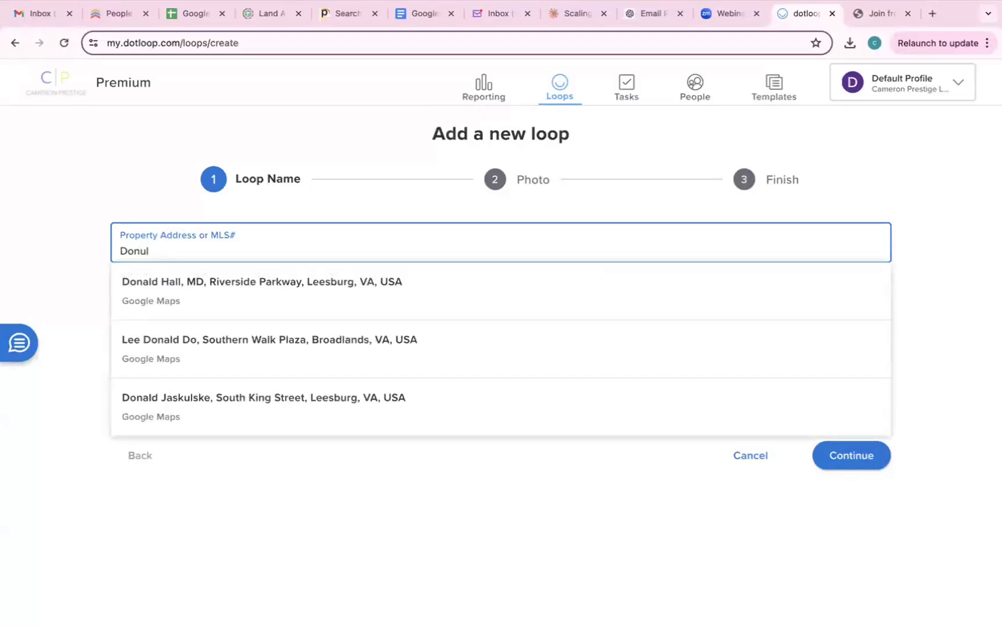
type("d")
key("BackSpace")
key("BackSpace")
key("BackSpace")
key("BackSpace")
type("old")
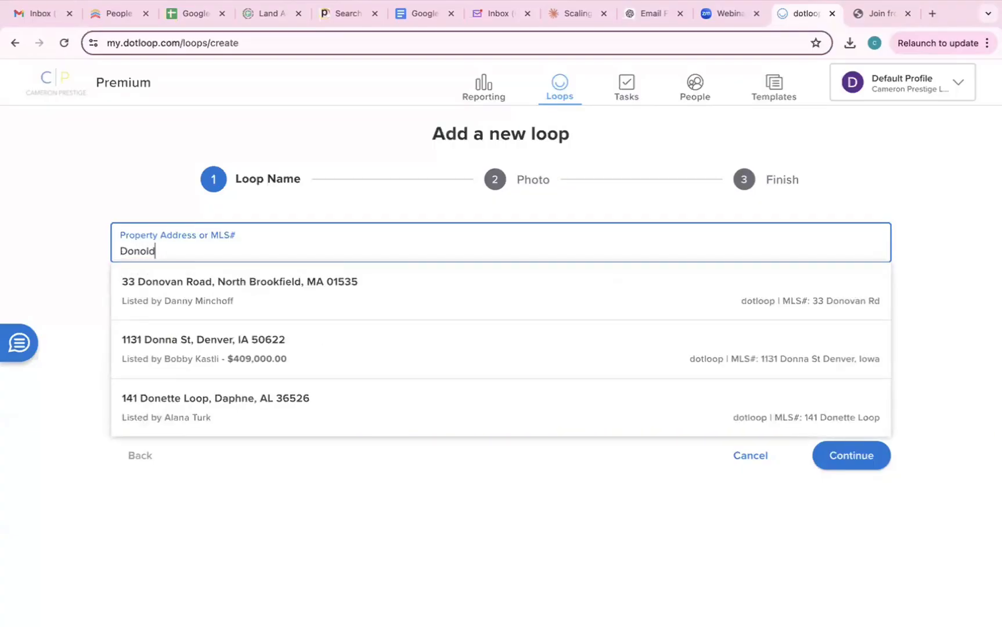
type(" Duck")
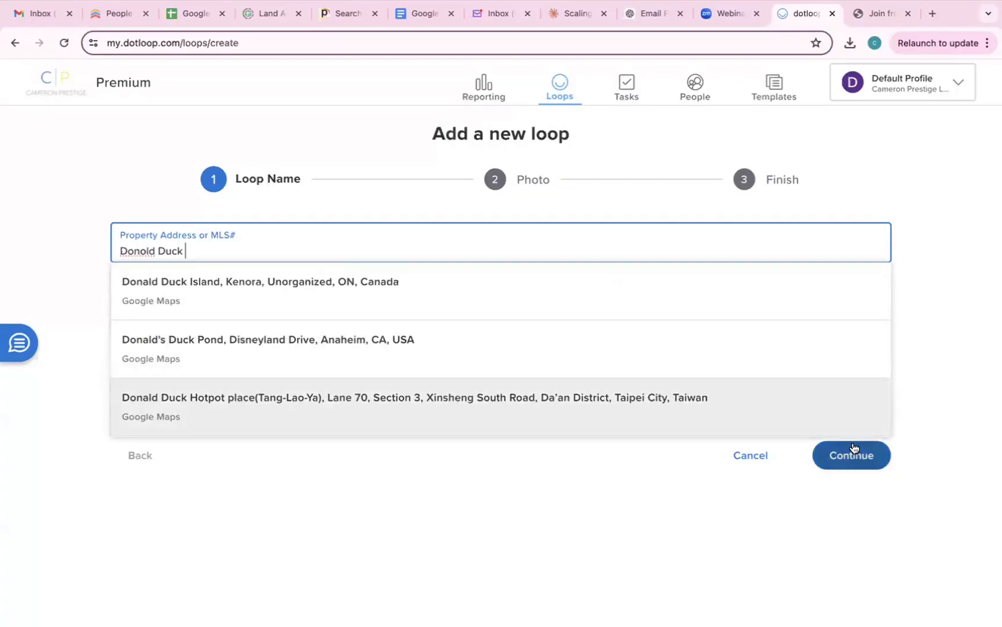
left_click(852, 454)
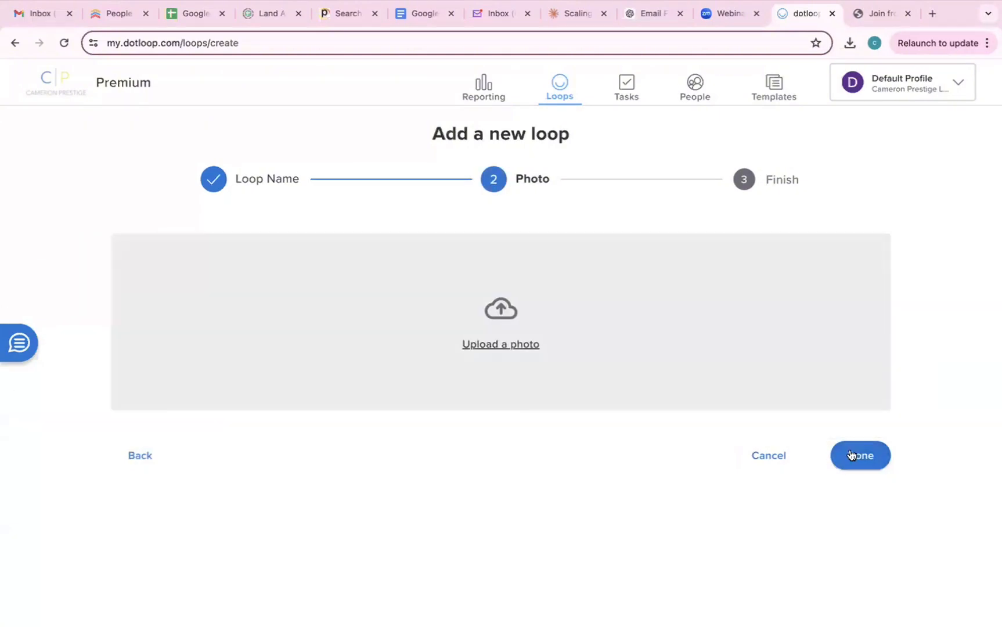
left_click(855, 452)
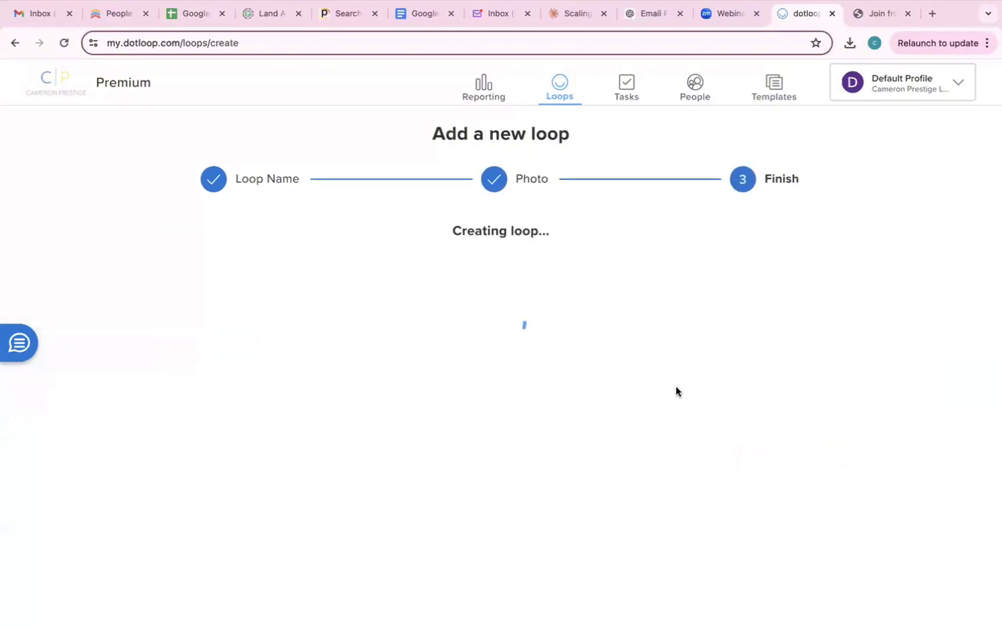
left_click(845, 456)
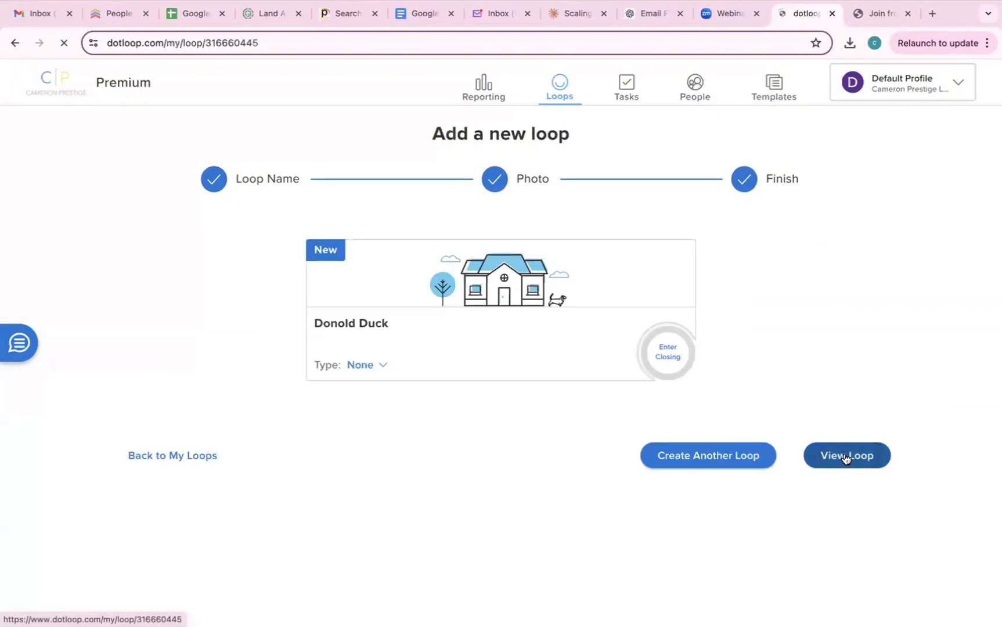
scroll(536, 416, "down", 2)
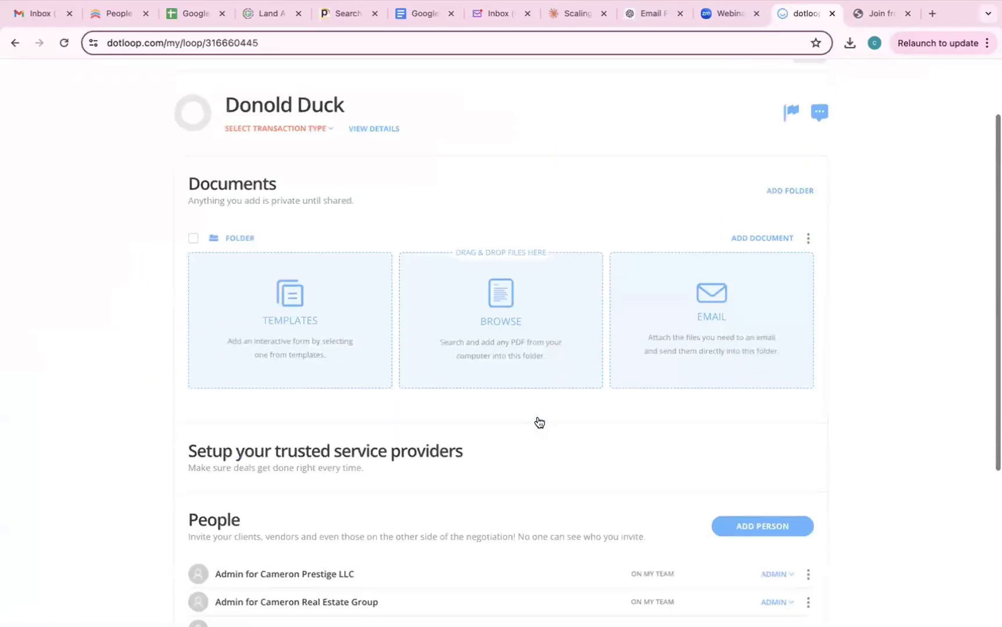
scroll(536, 416, "down", 2)
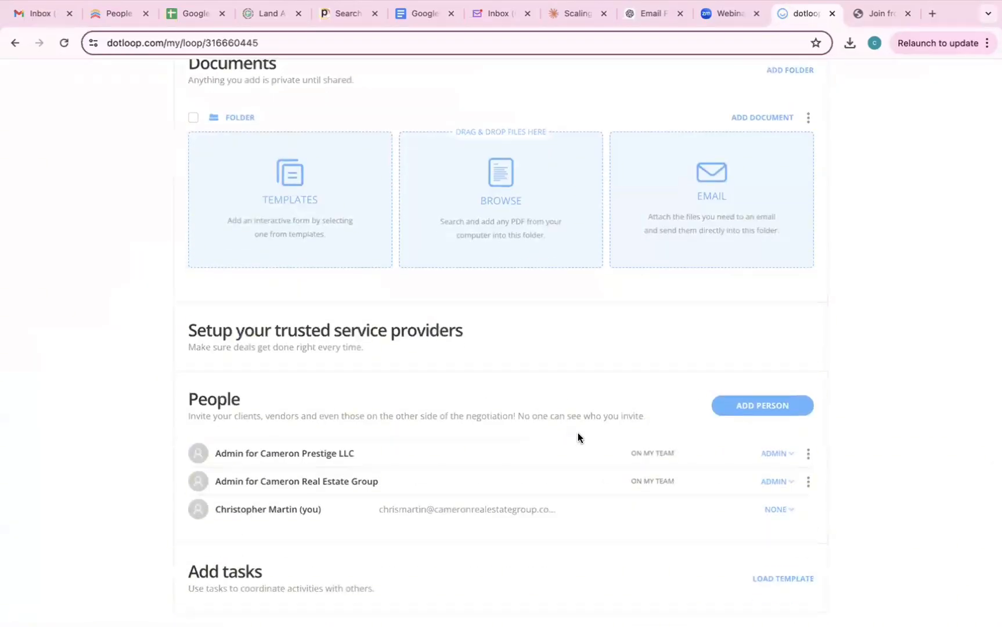
- Add the client to People as a BUYER with his full name and e-mail address
left_click(761, 407)
type("Do")
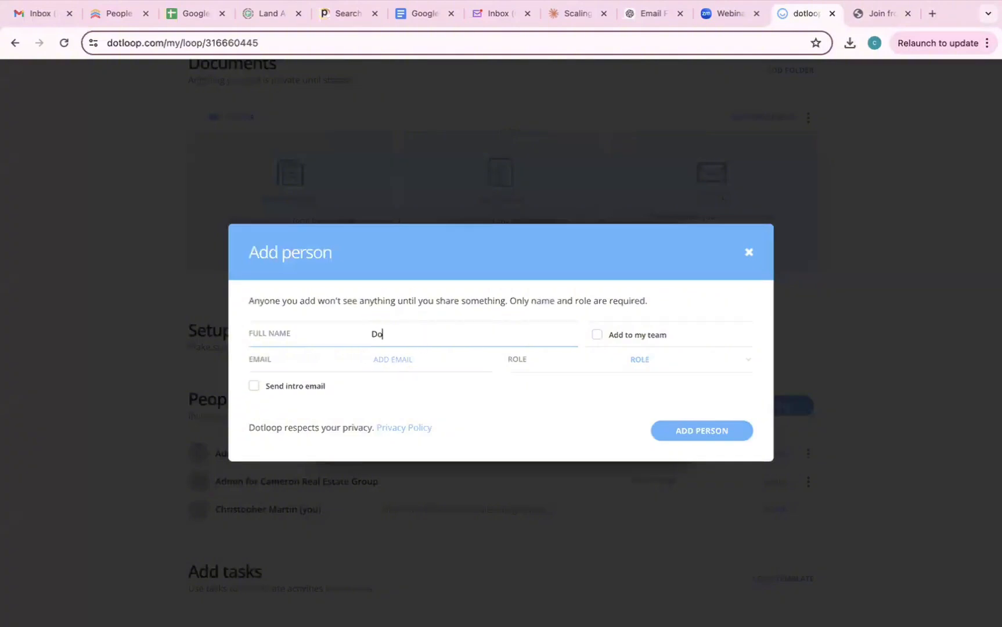
type("nald Duck")
left_click(436, 358)
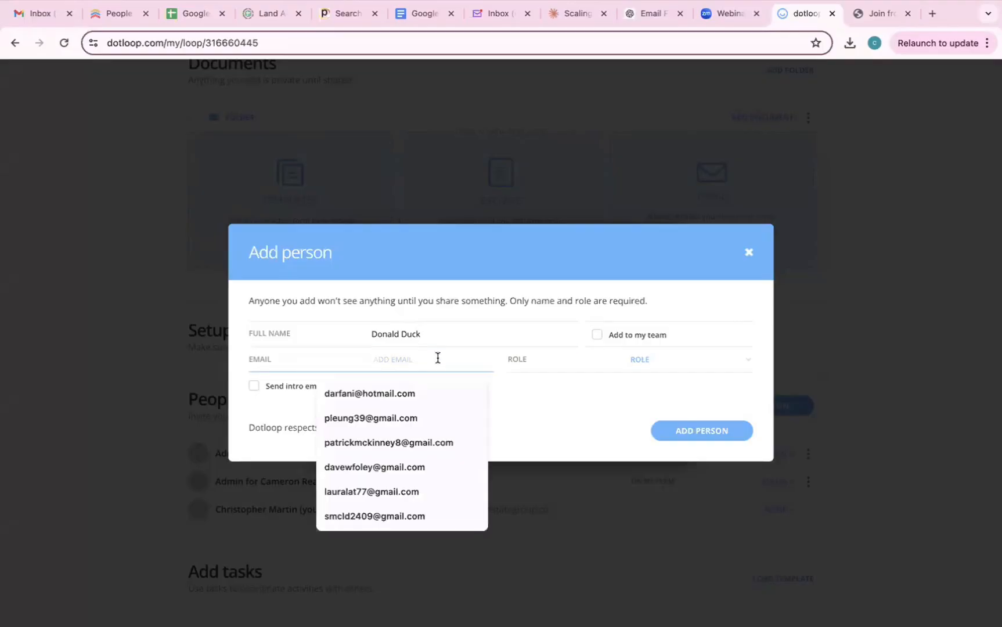
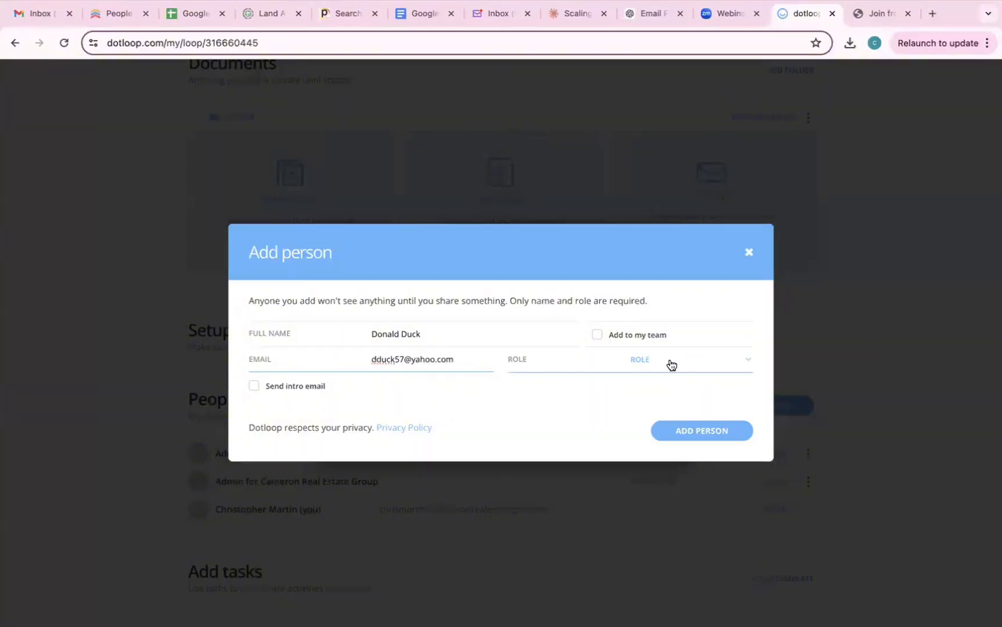
left_click(668, 360)
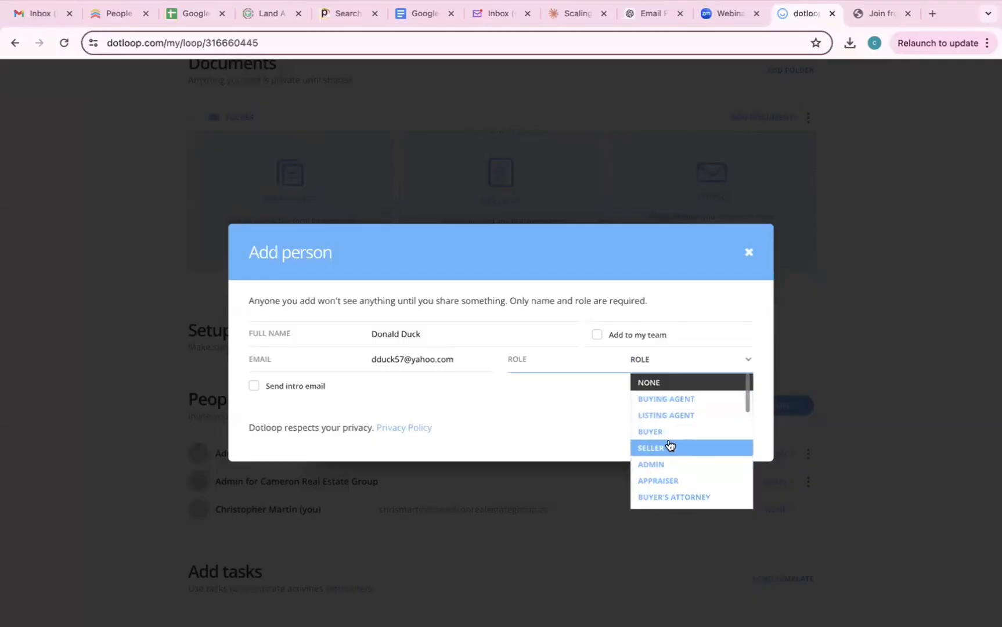
scroll(671, 445, "down", 5)
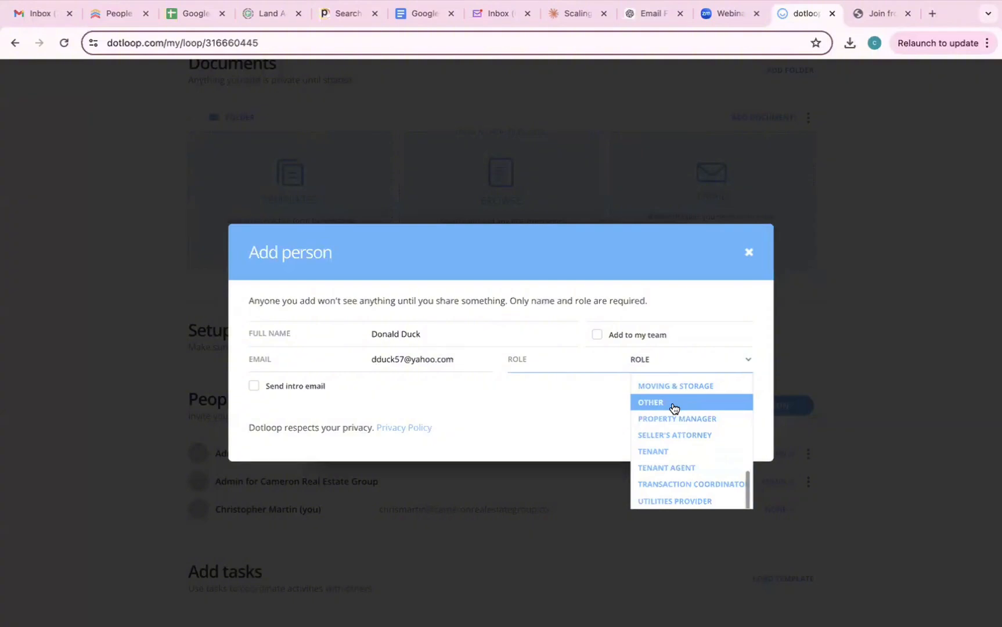
scroll(673, 408, "up", 10)
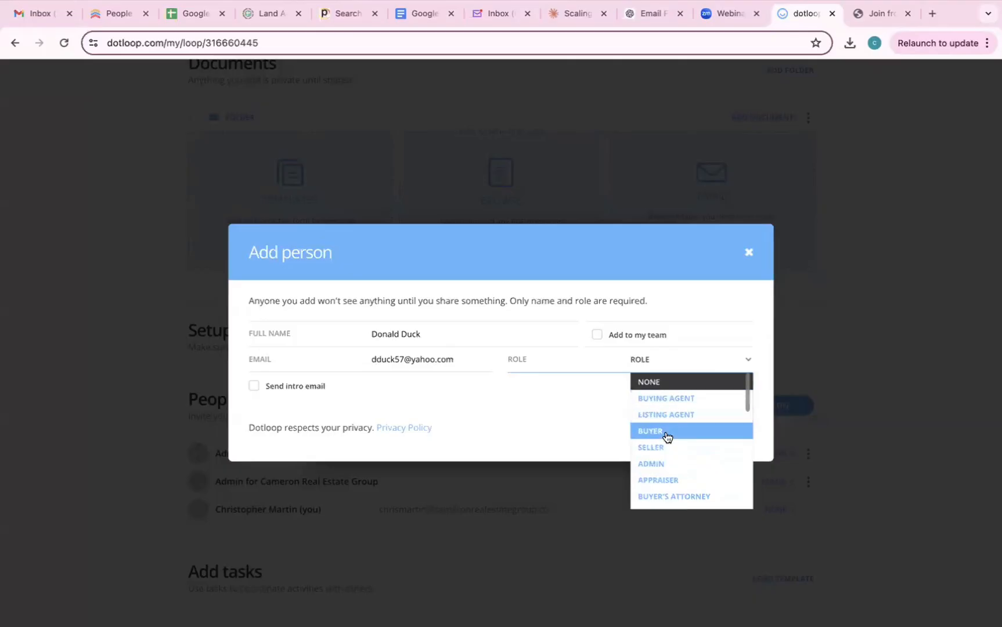
left_click(667, 436)
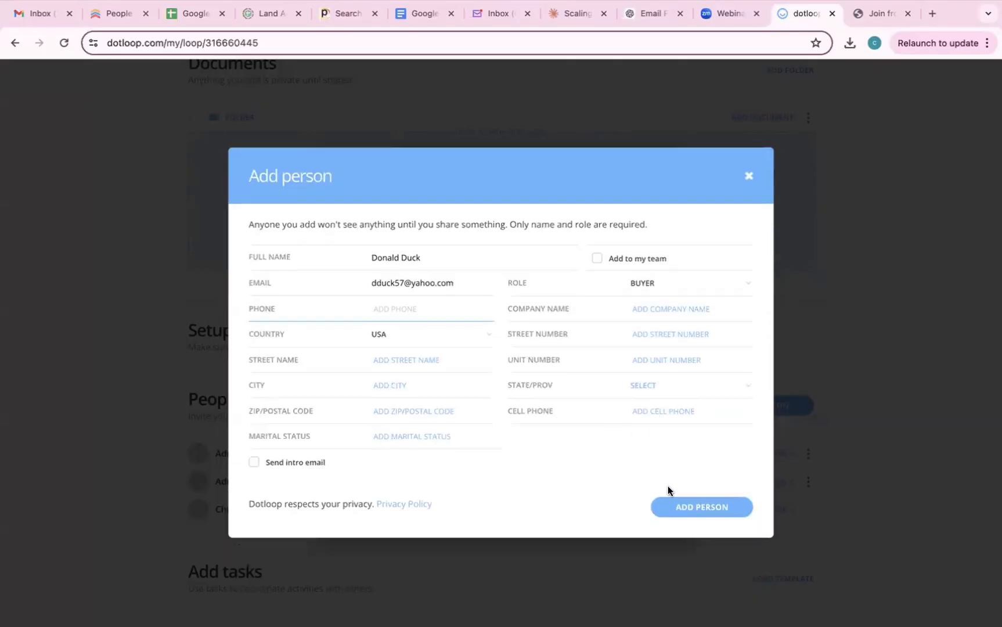
left_click(684, 505)
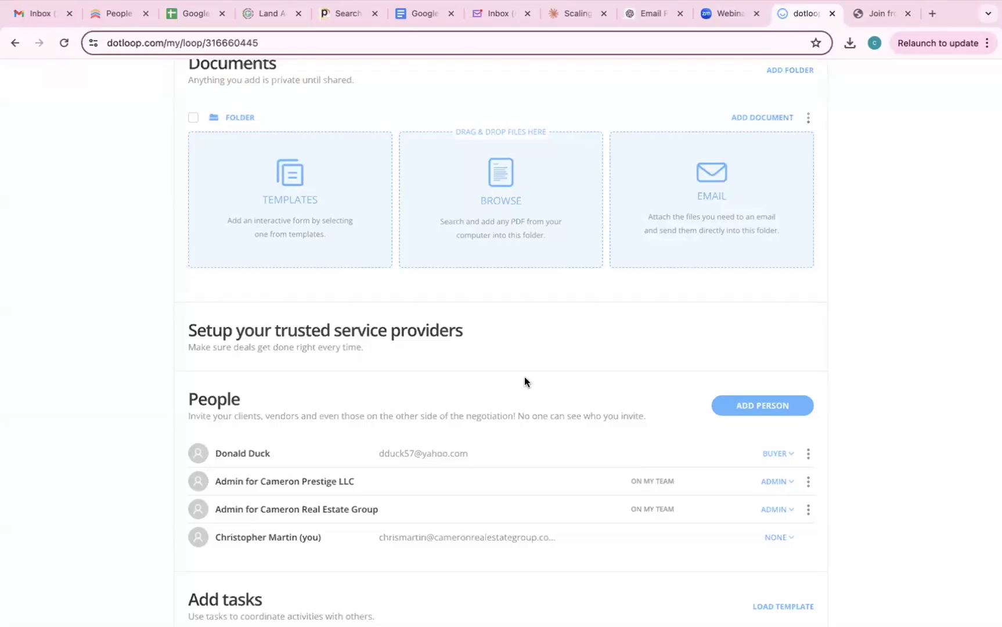
- Select all the MA LISTING - SIMPLE templates in the document chooser
left_click(304, 175)
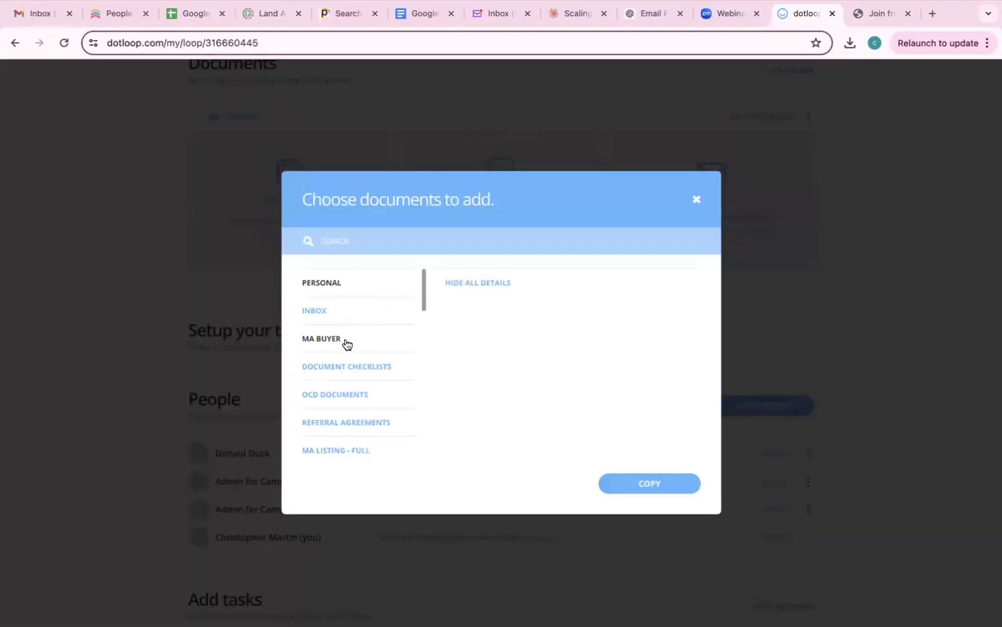
scroll(336, 419, "down", 3)
scroll(332, 394, "up", 3)
scroll(344, 440, "down", 5)
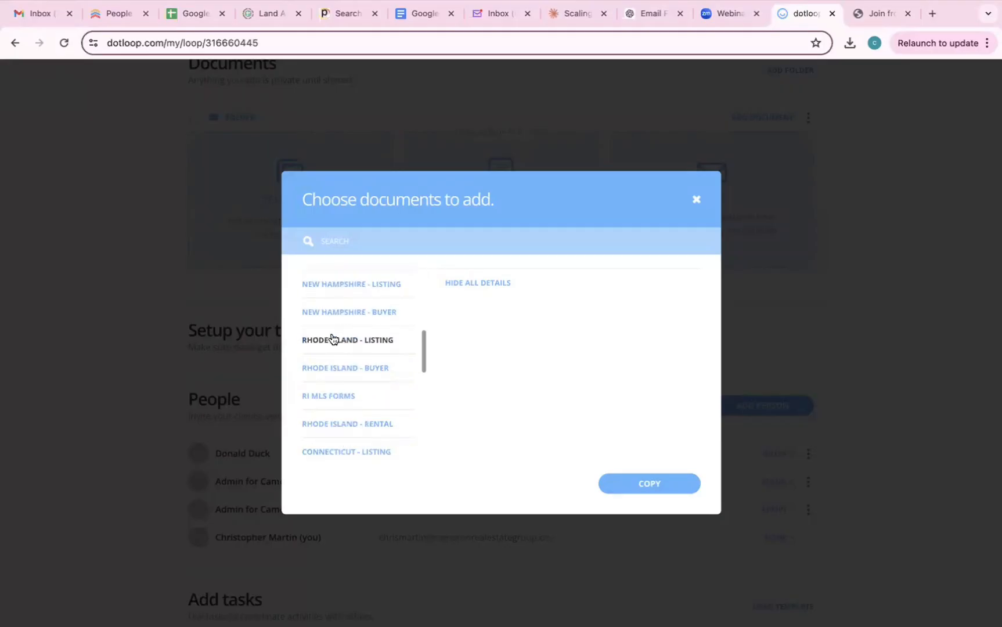
scroll(332, 339, "up", 5)
scroll(338, 374, "down", 3)
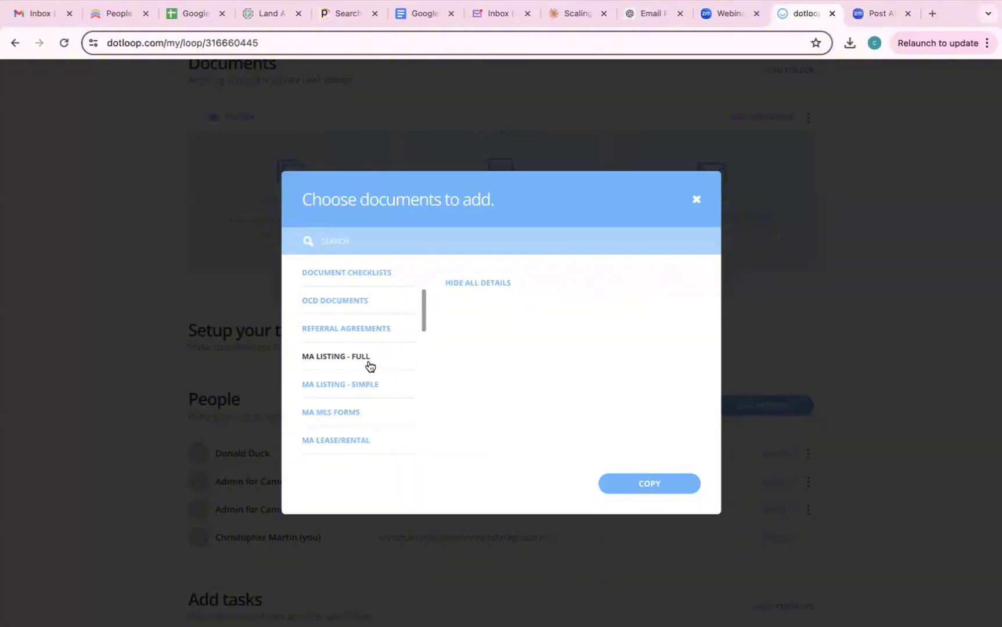
left_click(323, 360)
scroll(548, 366, "down", 15)
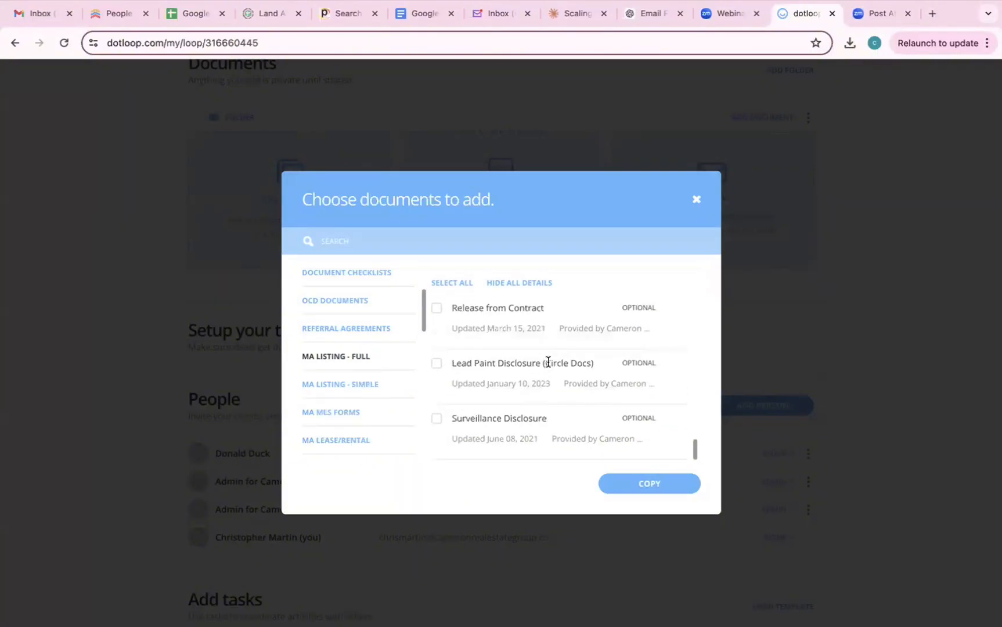
scroll(548, 362, "up", 5)
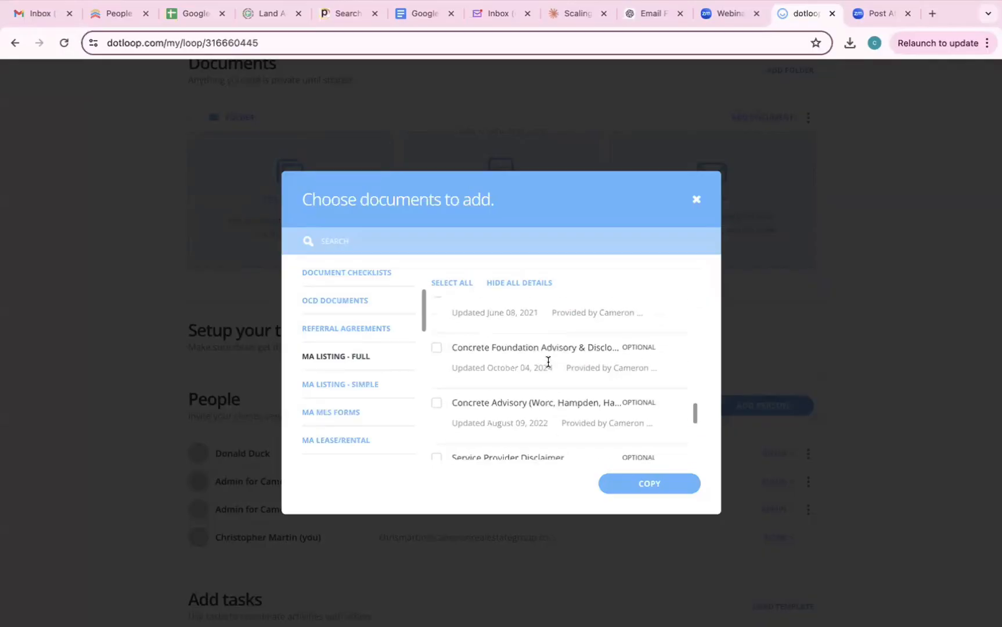
left_click(325, 384)
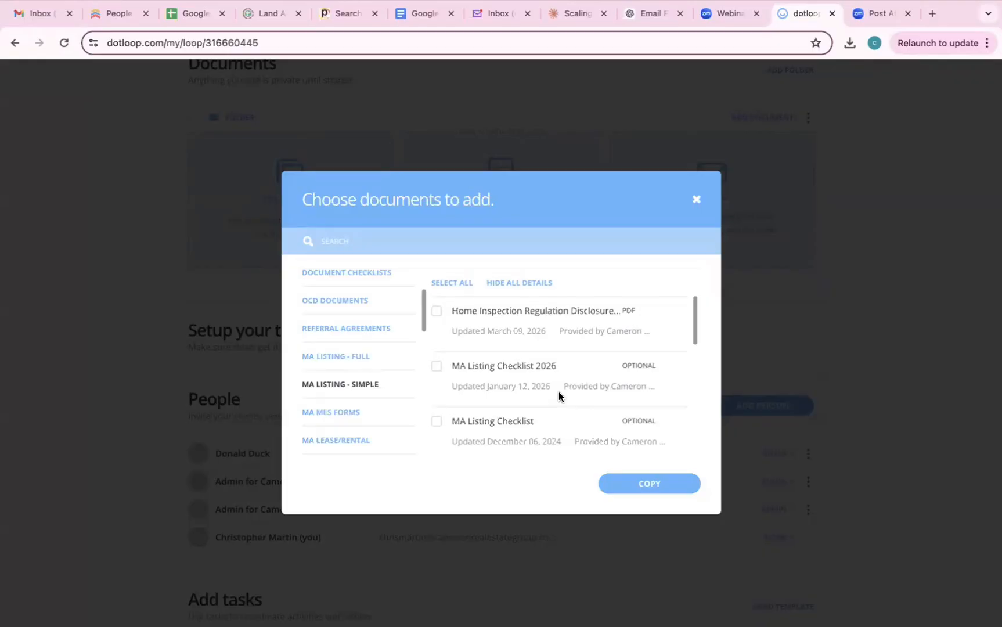
scroll(558, 392, "down", 7)
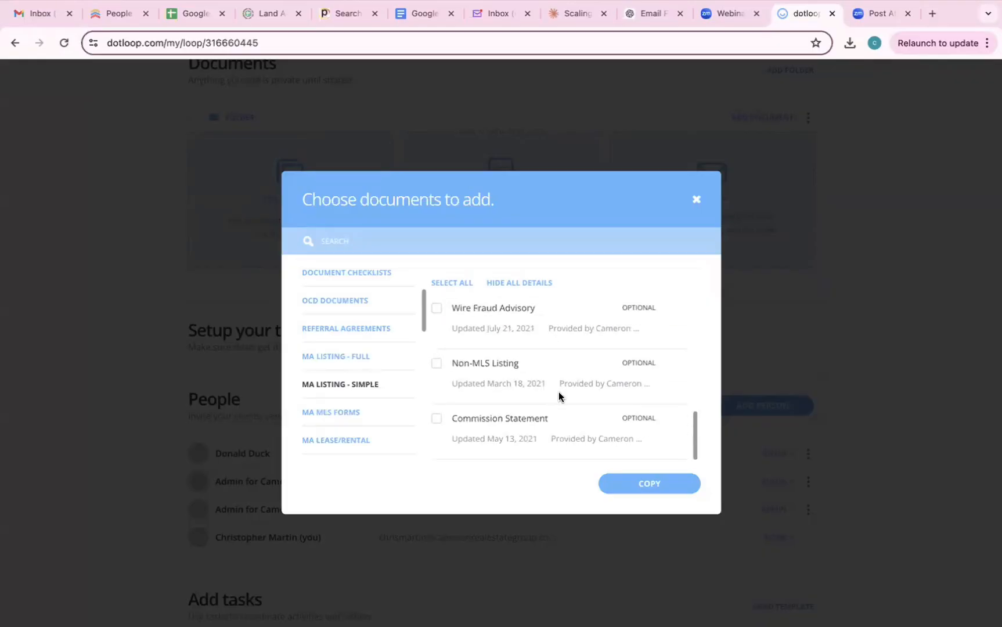
scroll(558, 391, "up", 7)
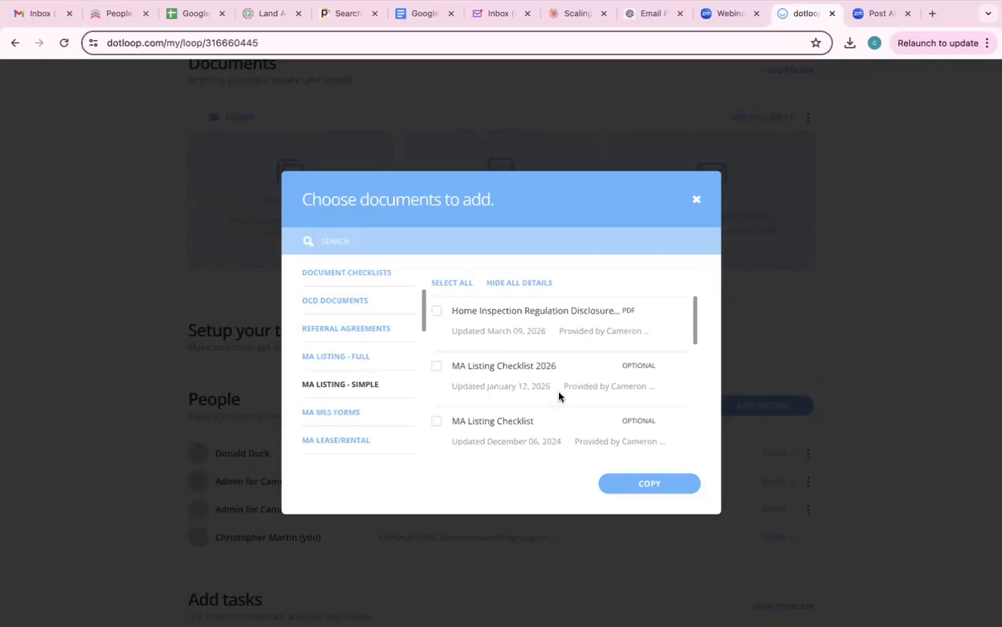
left_click(444, 285)
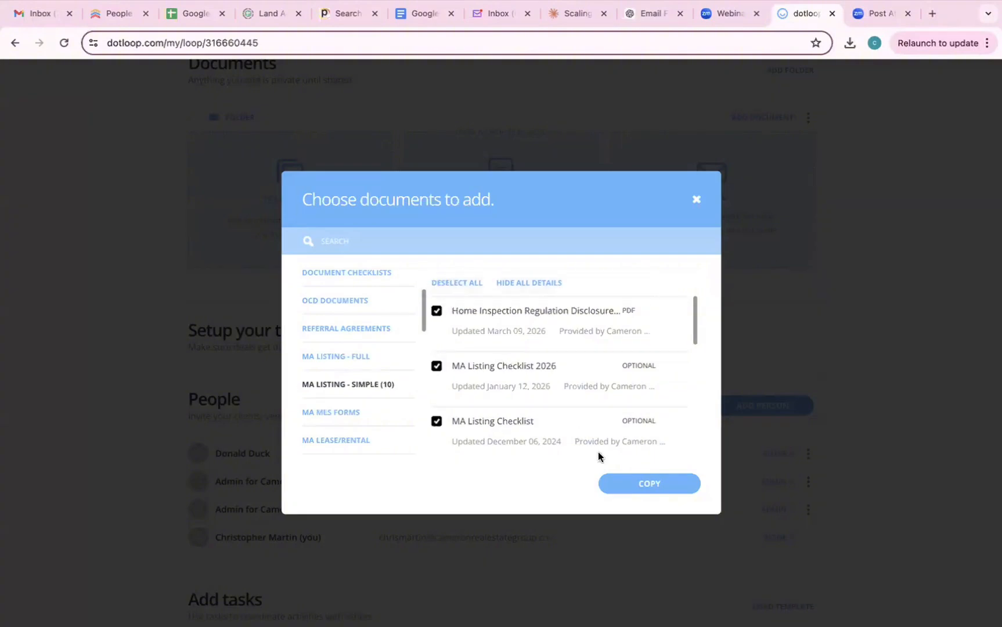
- Tick MA BUYER'S CHECKLIST 2026 under MA BUYER, leaving the MA Listing Checklist unticked
left_click(325, 359)
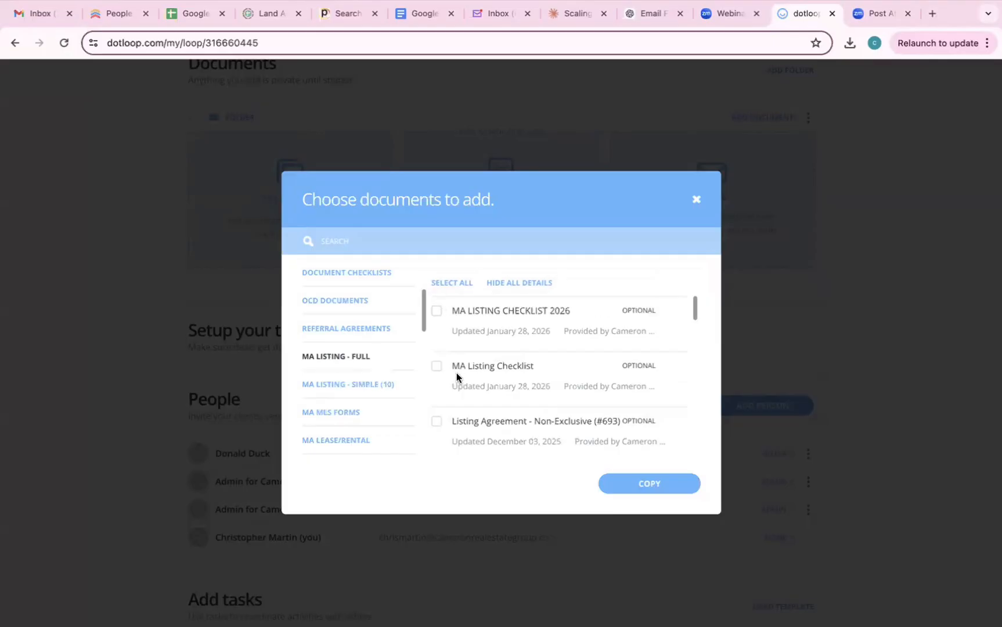
left_click(437, 366)
scroll(483, 429, "down", 1)
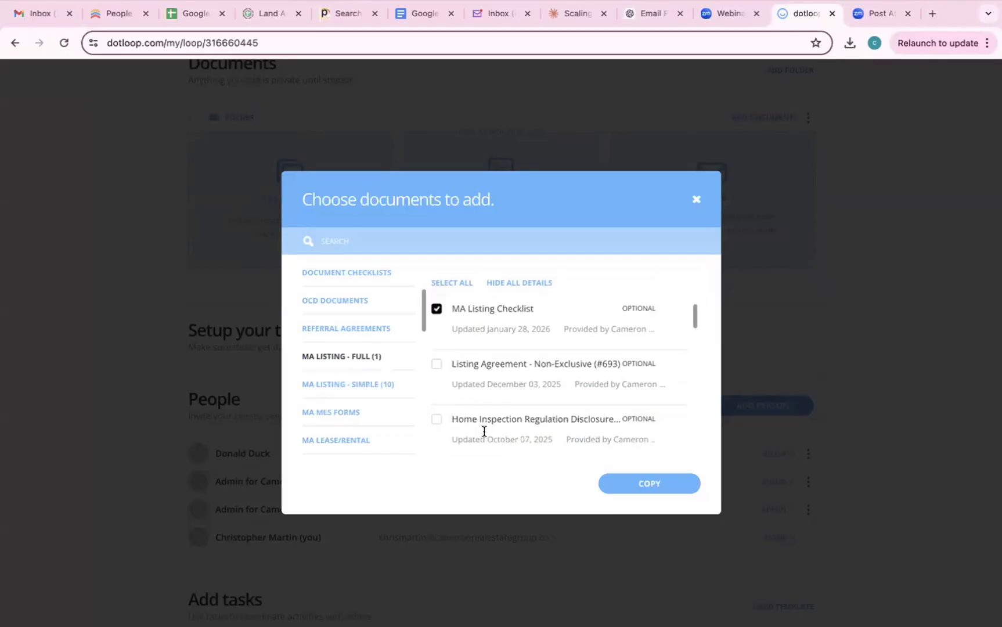
scroll(442, 388, "up", 1)
left_click(436, 365)
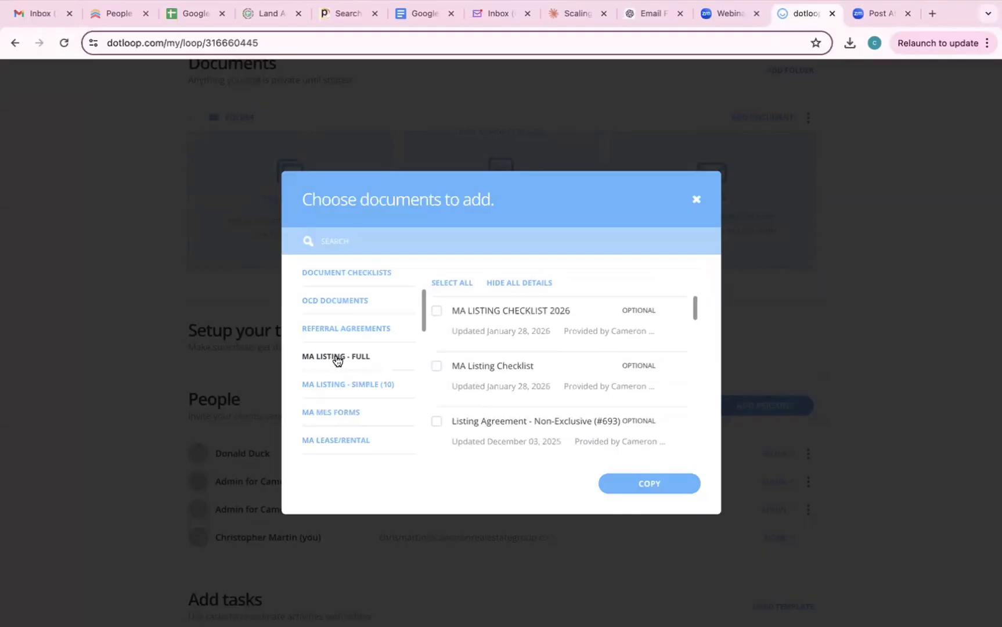
scroll(374, 349, "up", 2)
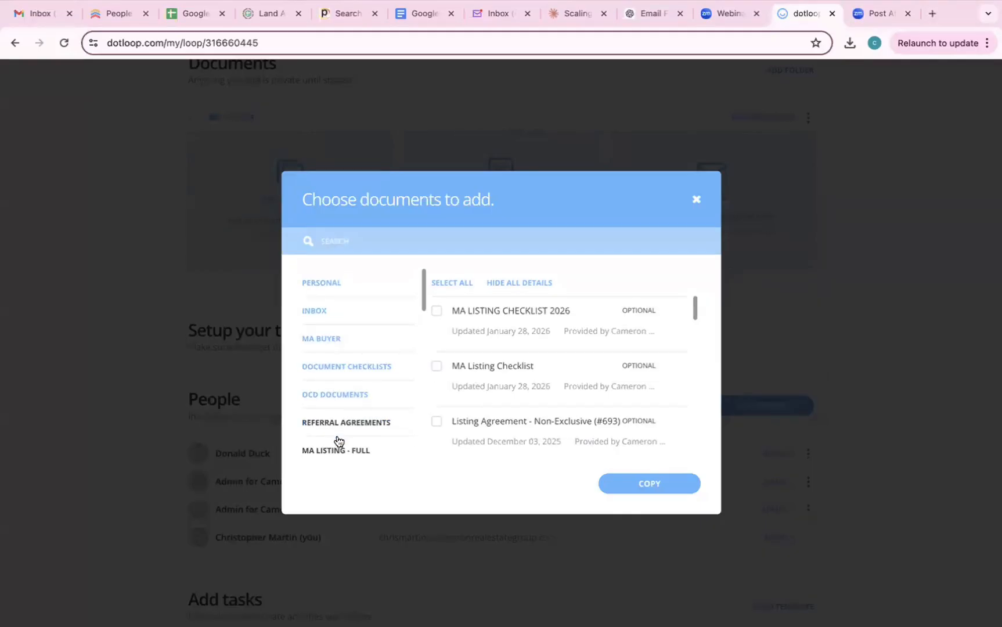
left_click(322, 340)
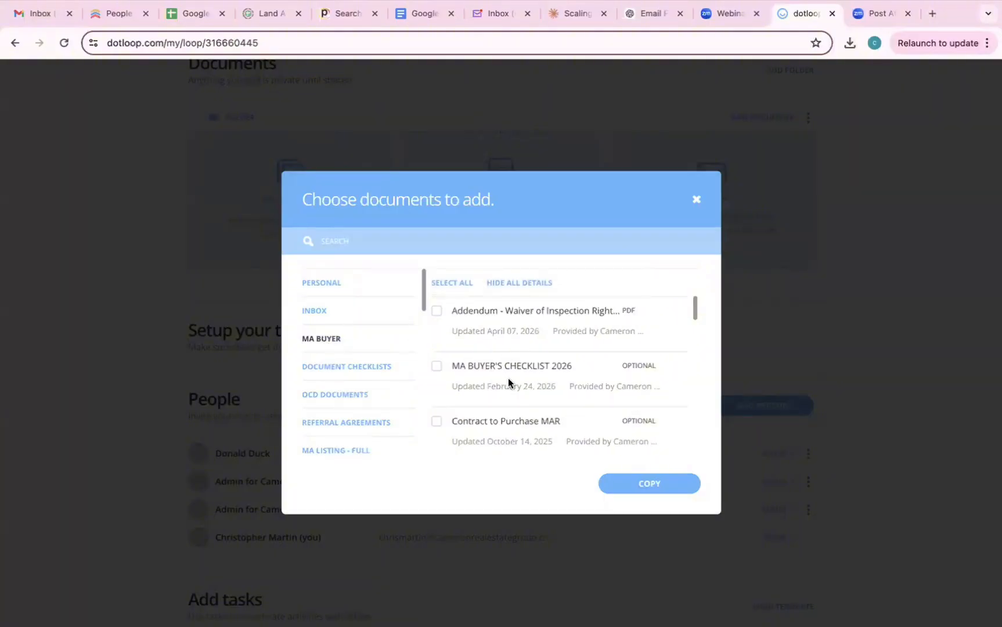
left_click(437, 367)
- Copy the 11 chosen templates into the loop and look over MA BUYER'S CHECKLIST 2026
left_click(627, 483)
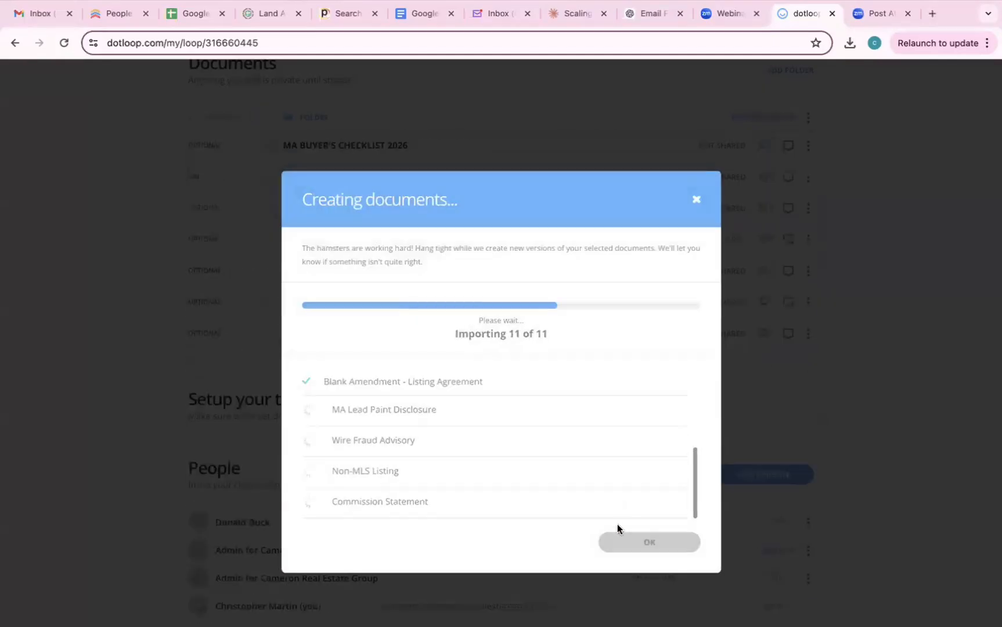
left_click(628, 541)
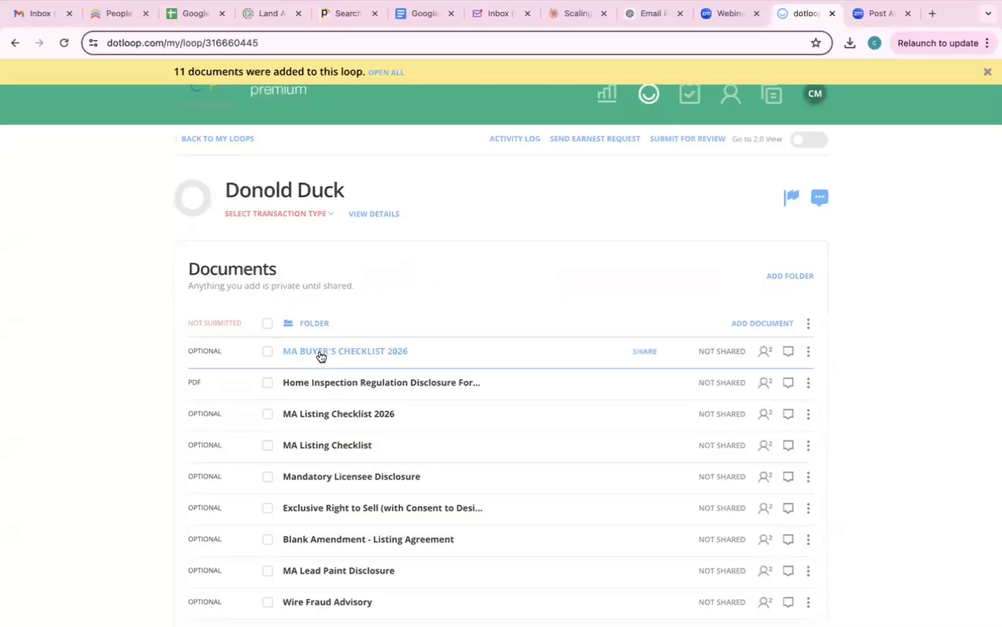
left_click(321, 356)
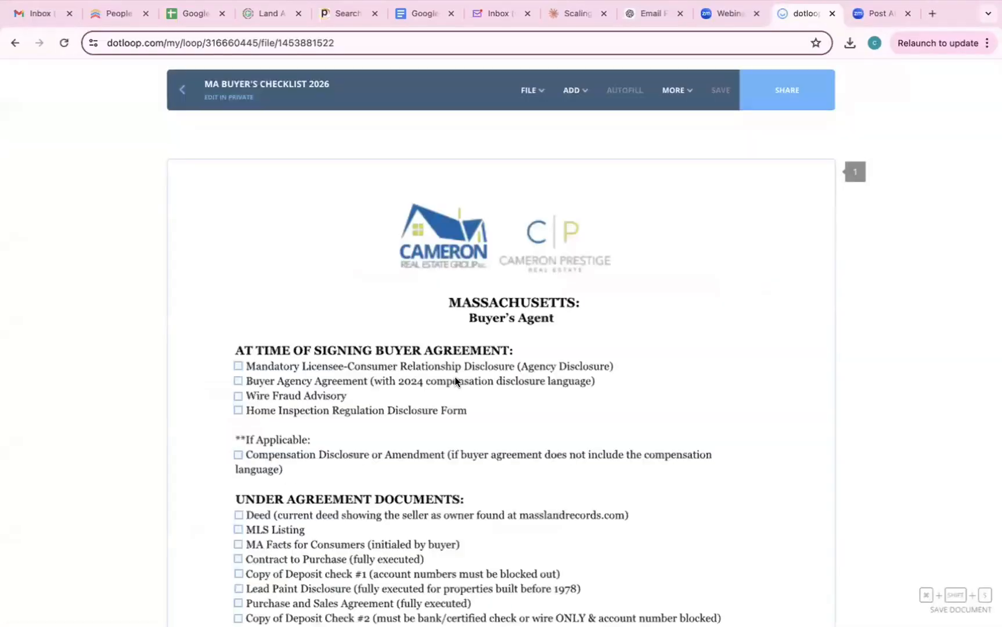
scroll(455, 376, "down", 1)
scroll(390, 347, "down", 1)
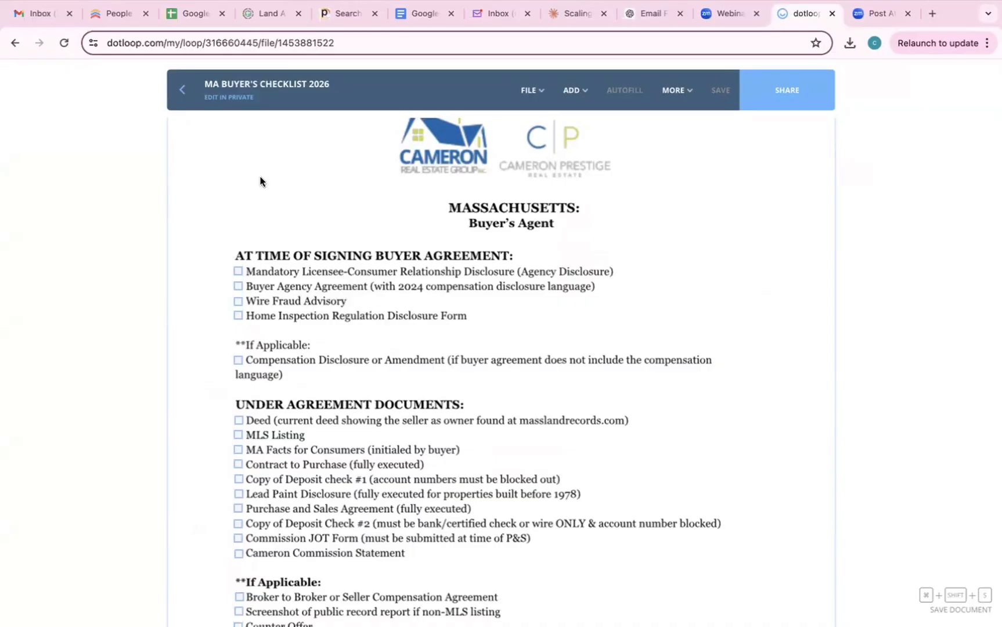
left_click(182, 89)
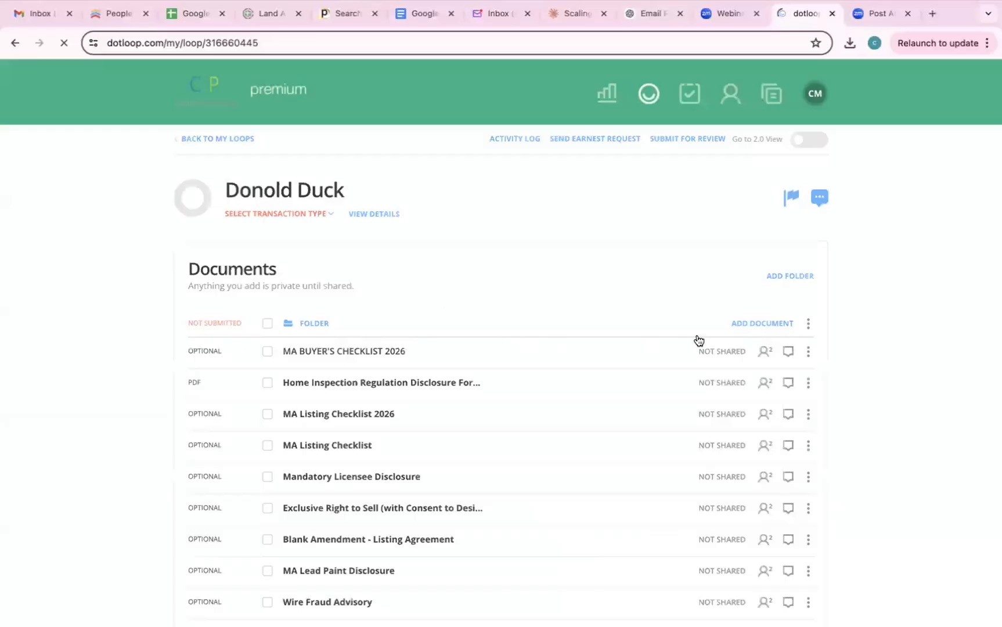
- Tick Contract to Purchase MAR and Home Inspection Regulation Disclosure, then close the template chooser unadded
left_click(754, 323)
left_click(290, 386)
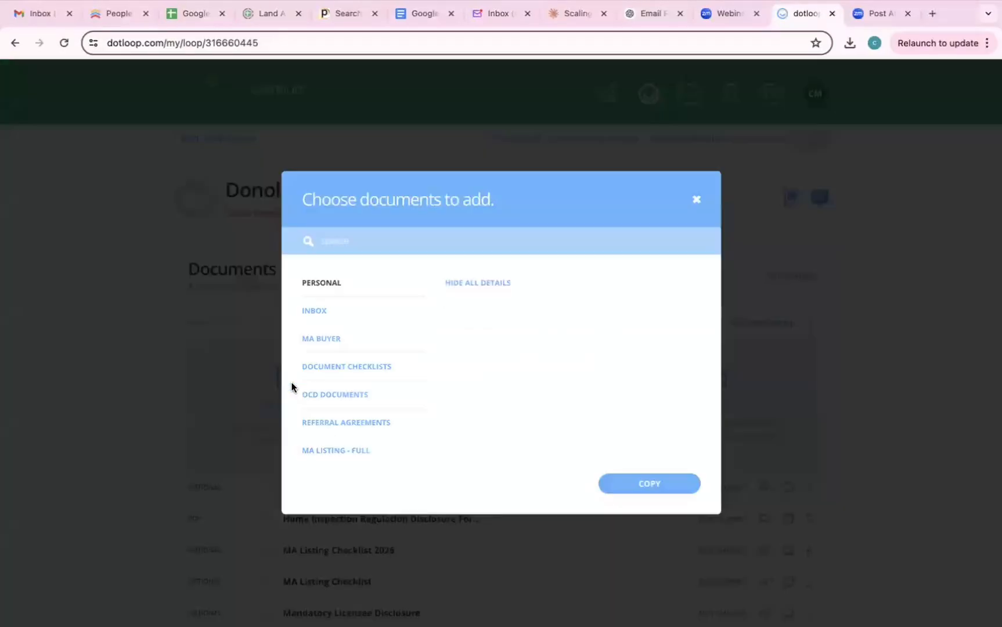
left_click(325, 339)
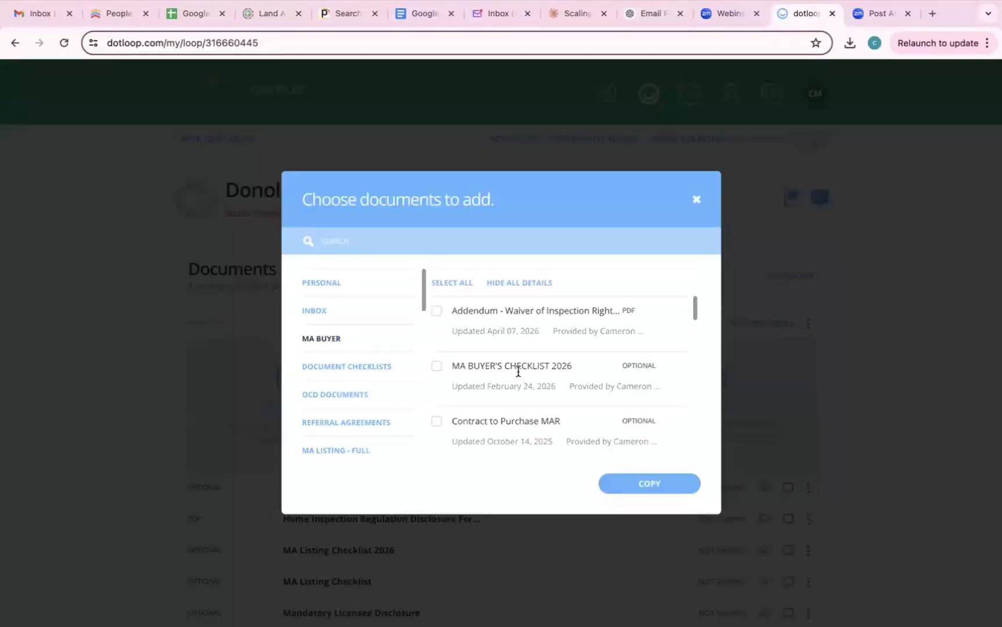
scroll(519, 369, "down", 3)
scroll(517, 371, "up", 3)
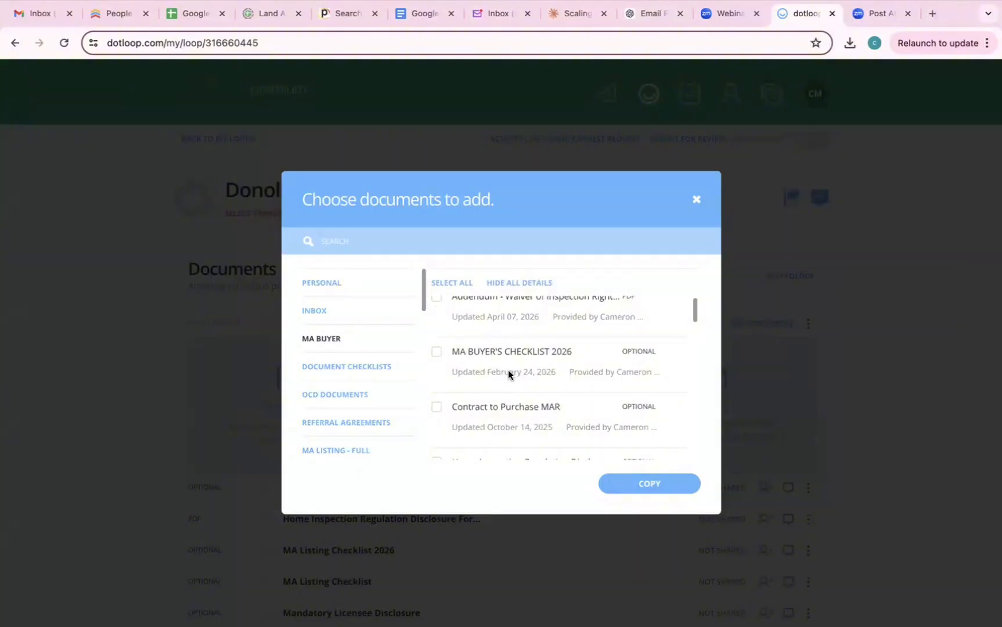
scroll(508, 373, "down", 1)
left_click(437, 367)
left_click(437, 422)
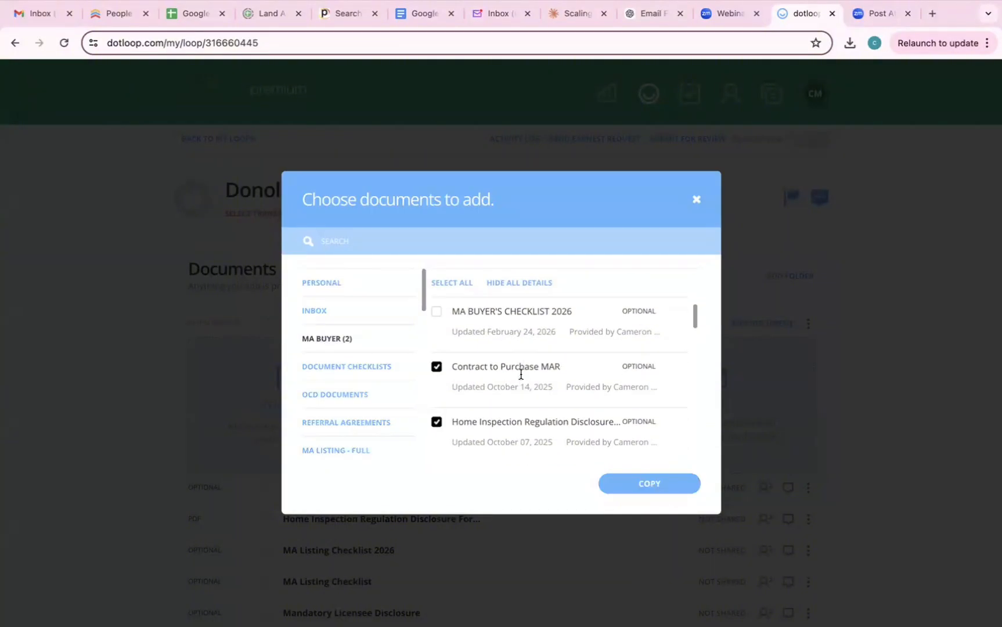
scroll(521, 375, "up", 1)
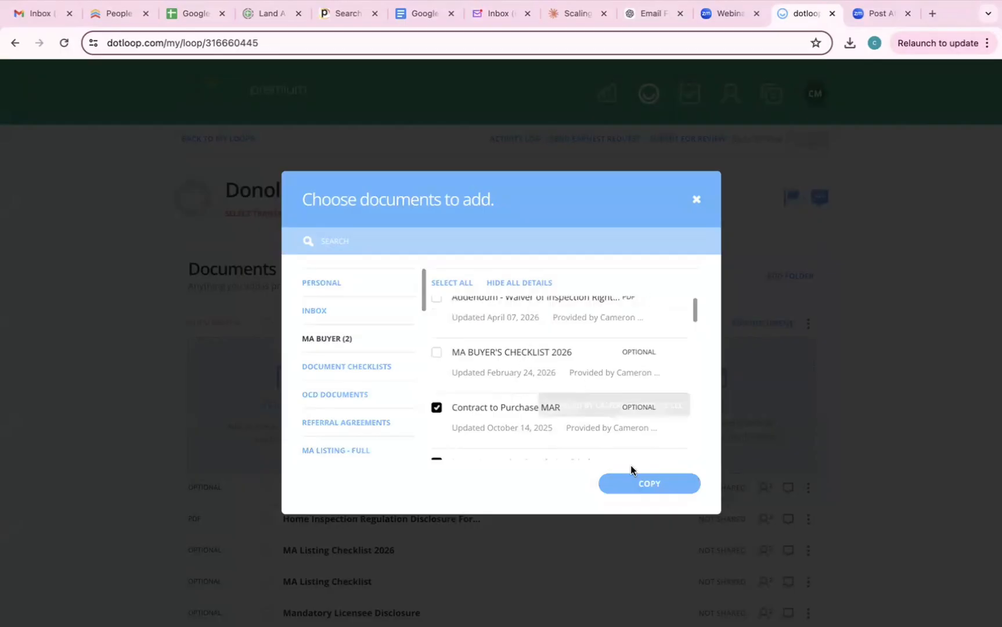
left_click(696, 202)
scroll(522, 384, "down", 9)
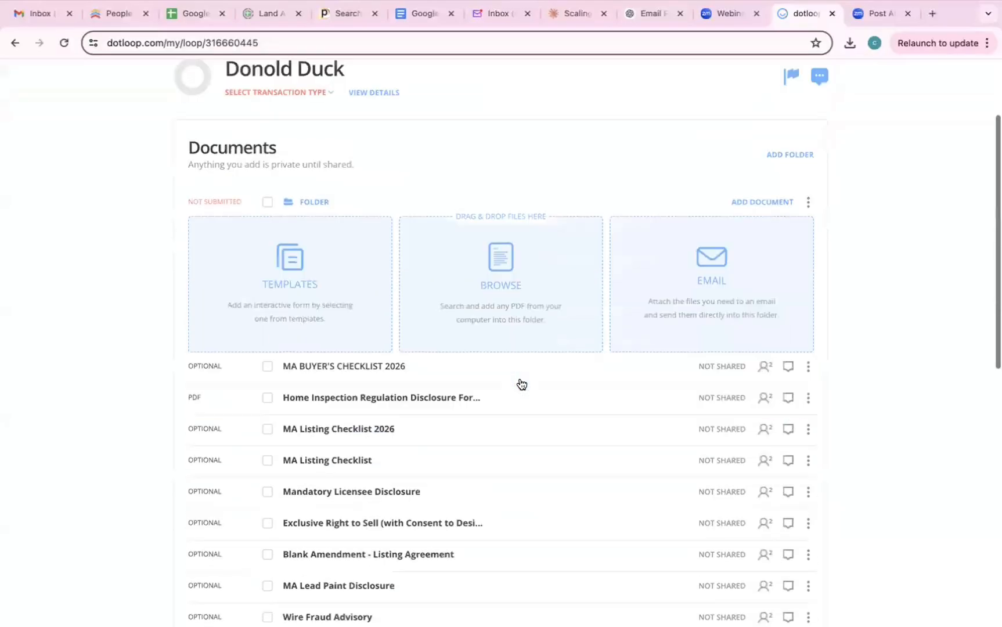
- Find the Mandatory Licensee Disclosure in the Documents list and open it
scroll(411, 150, "up", 3)
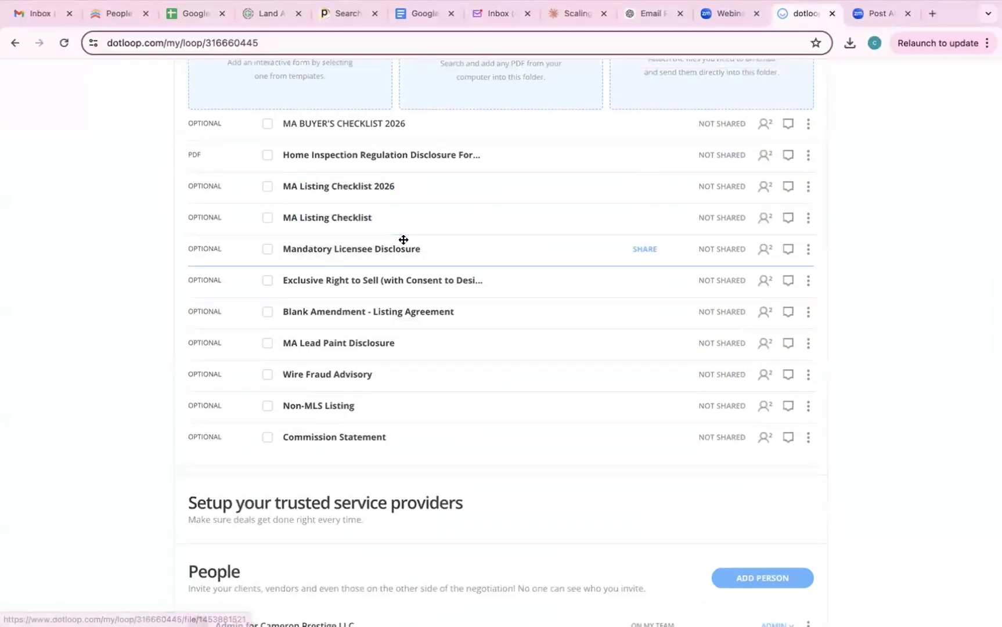
scroll(402, 239, "up", 4)
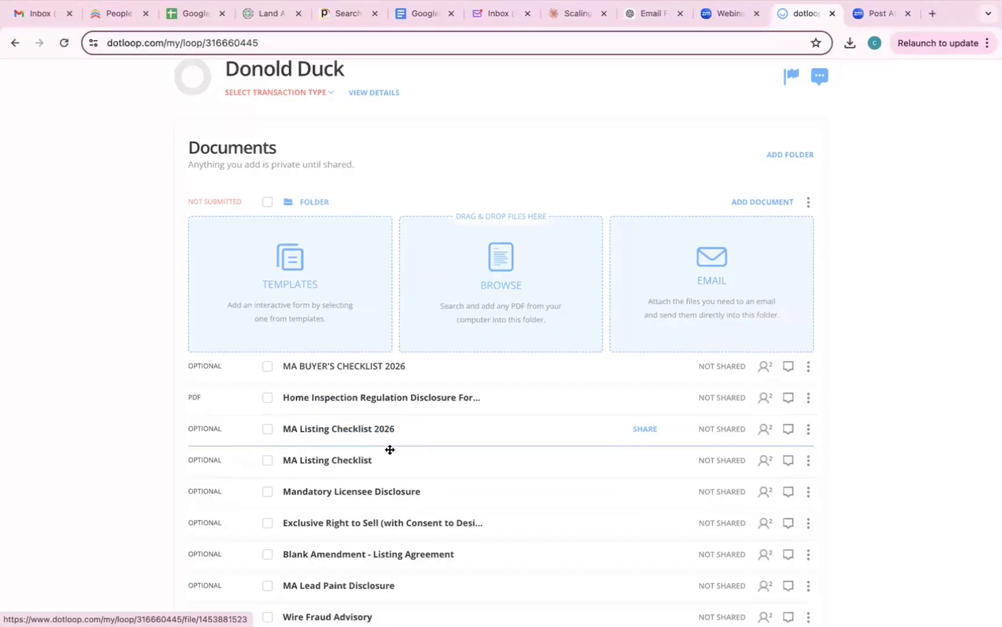
scroll(400, 452, "down", 2)
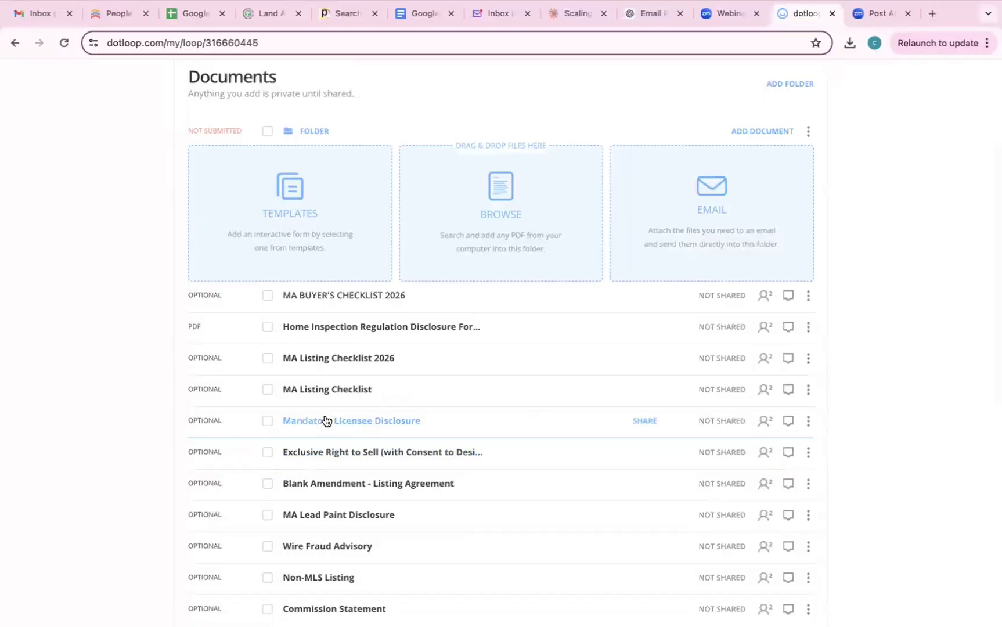
left_click(325, 419)
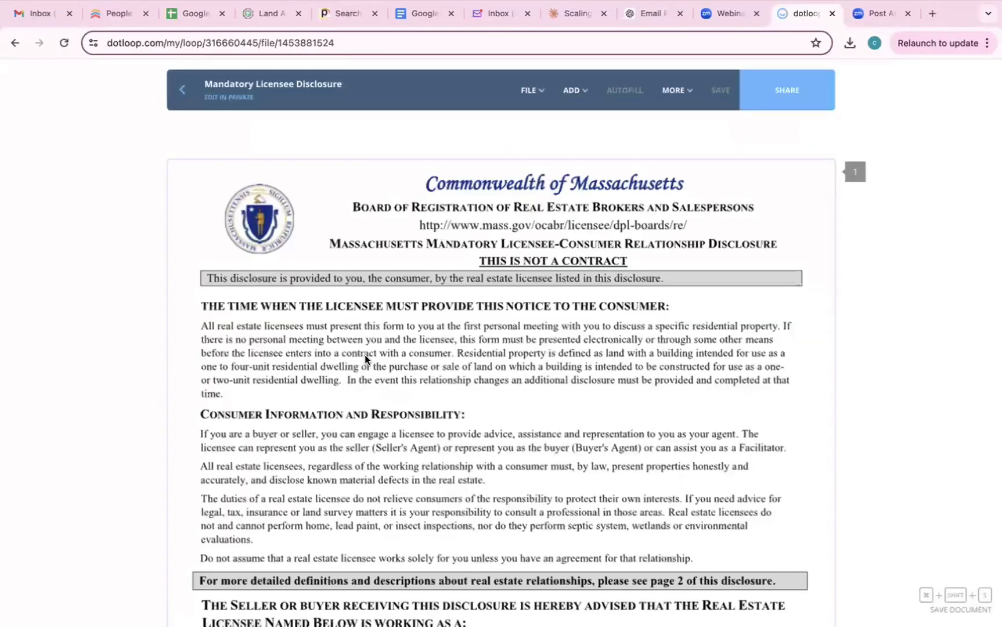
- Assign the licensee SIGN HERE field on the disclosure to the listing agent
scroll(364, 355, "down", 4)
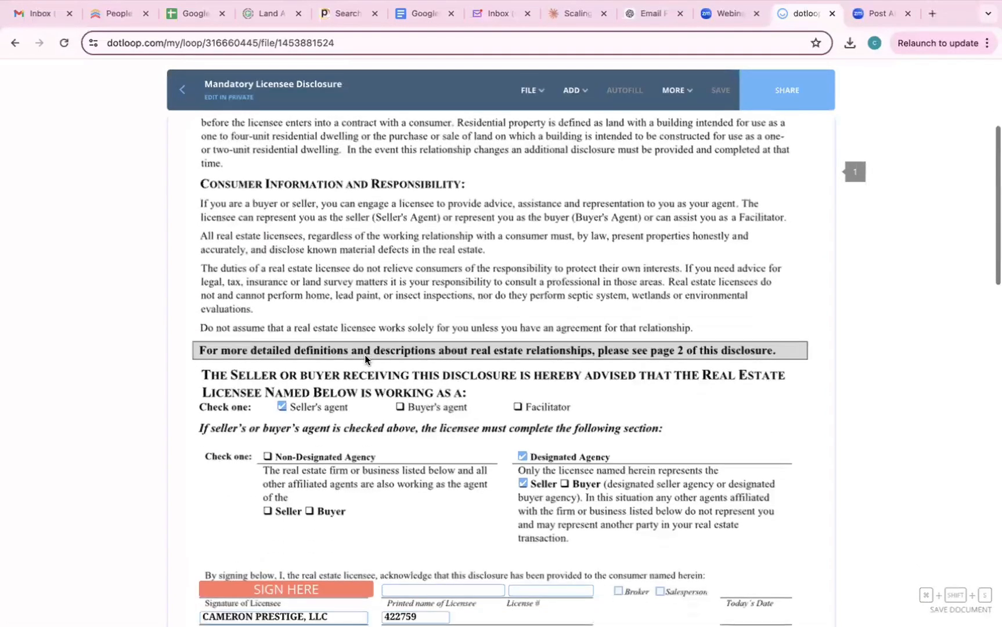
scroll(359, 394, "down", 2)
scroll(353, 434, "up", 2)
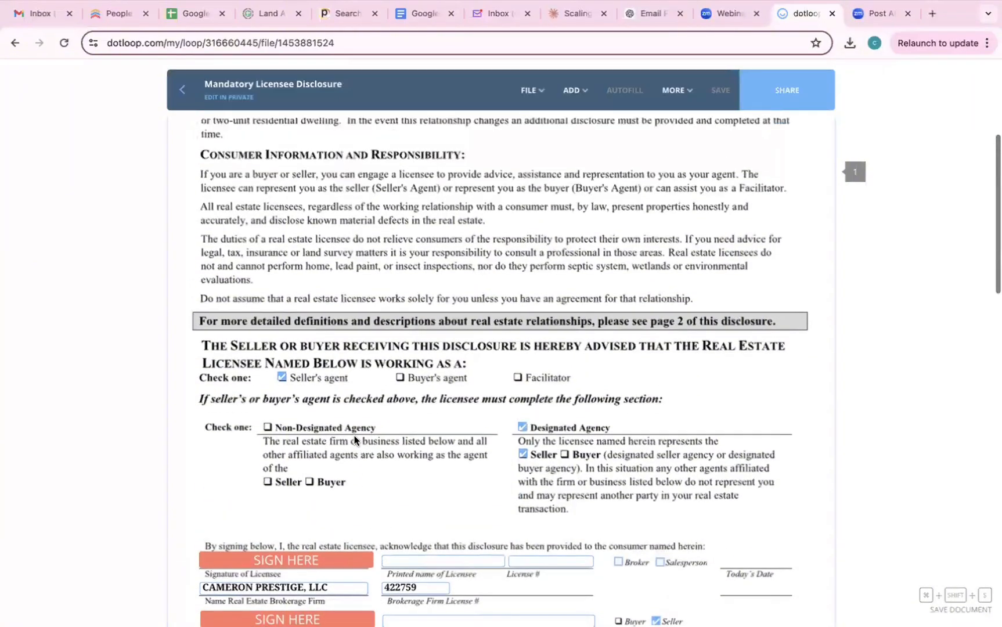
scroll(354, 439, "up", 1)
scroll(342, 460, "down", 1)
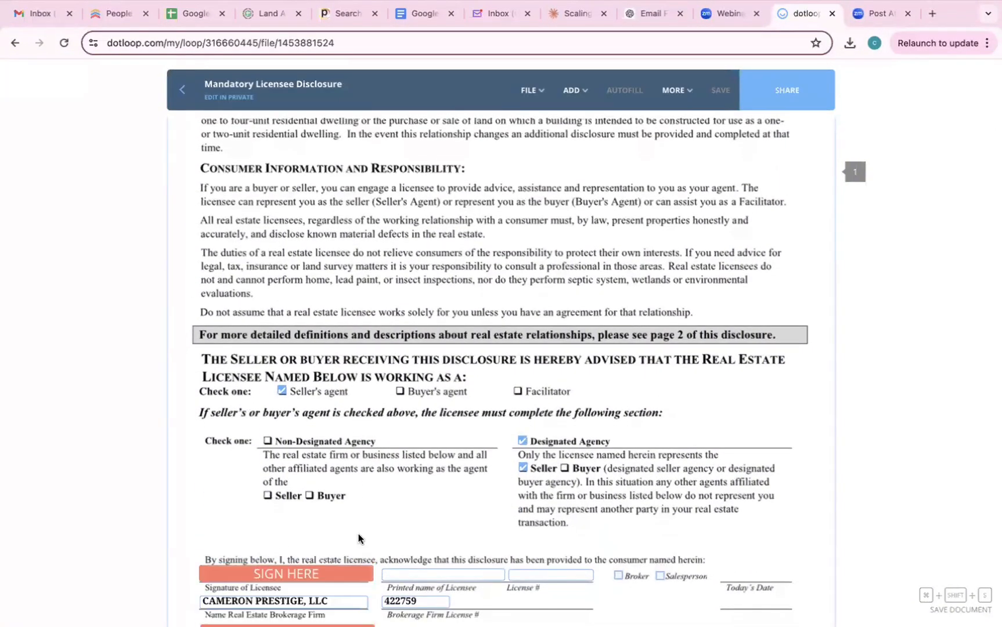
scroll(359, 534, "down", 3)
left_click(308, 443)
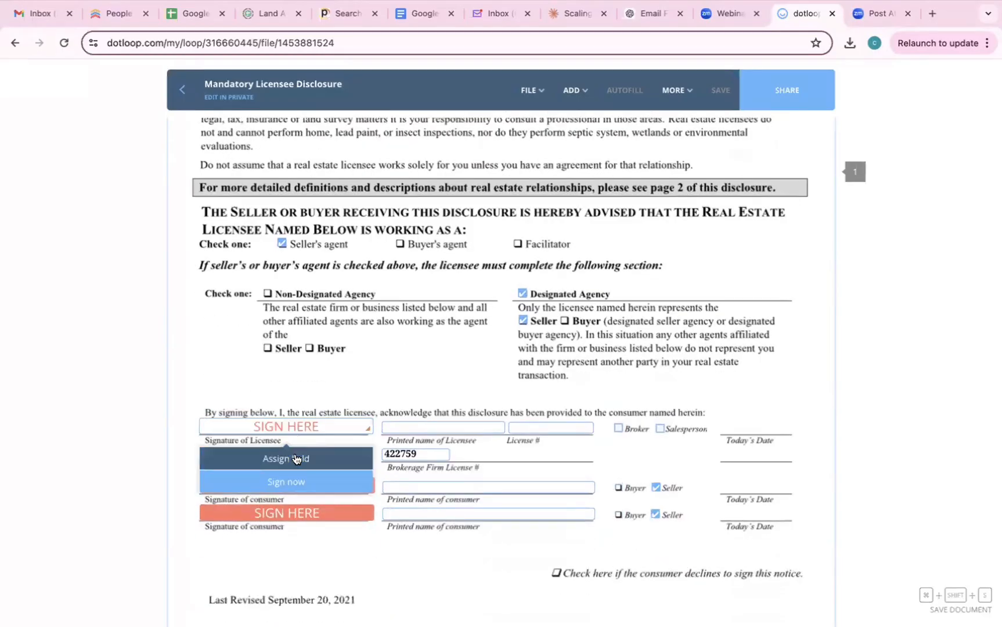
left_click(296, 458)
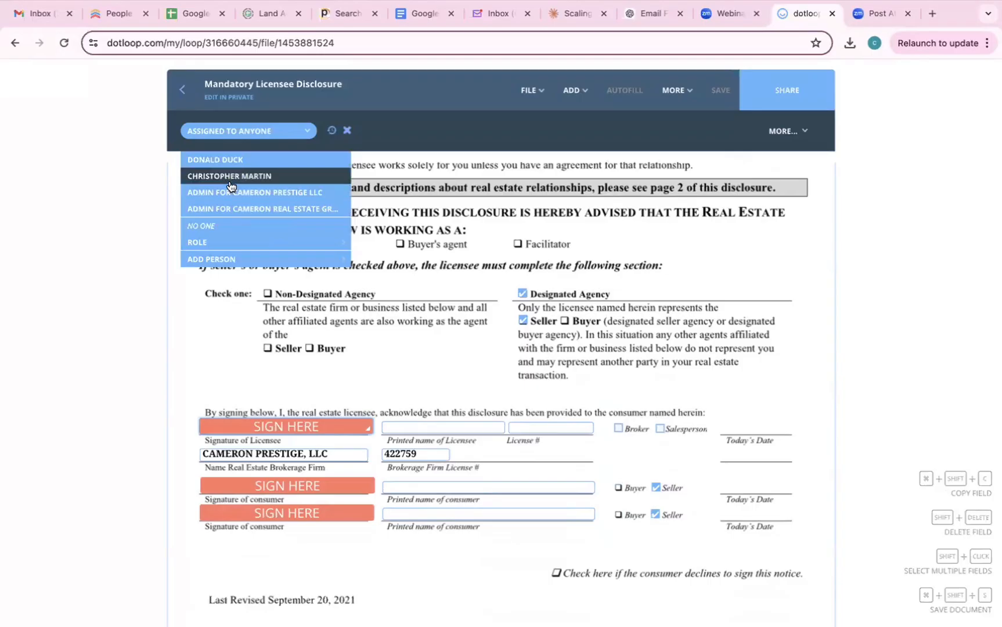
left_click(230, 176)
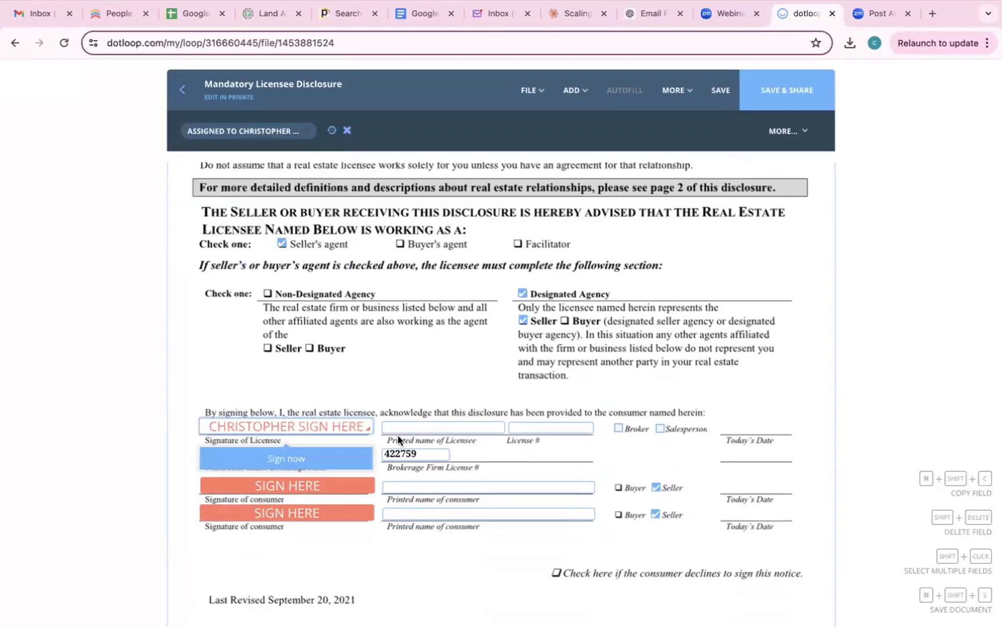
- Enter the licensee's printed name and license number, and tick Broker
left_click(430, 428)
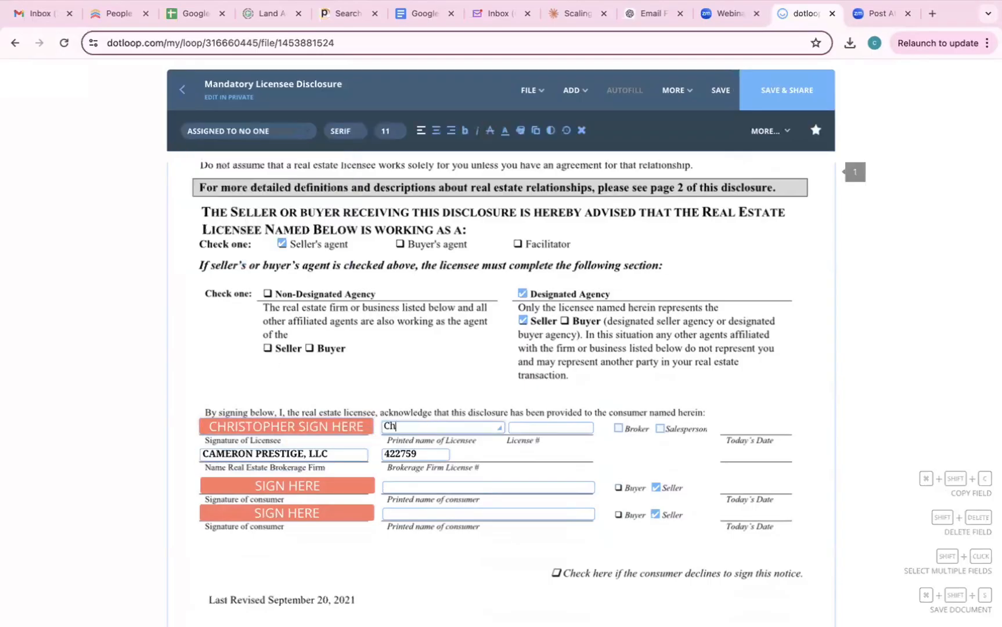
key("Tab")
type("1111")
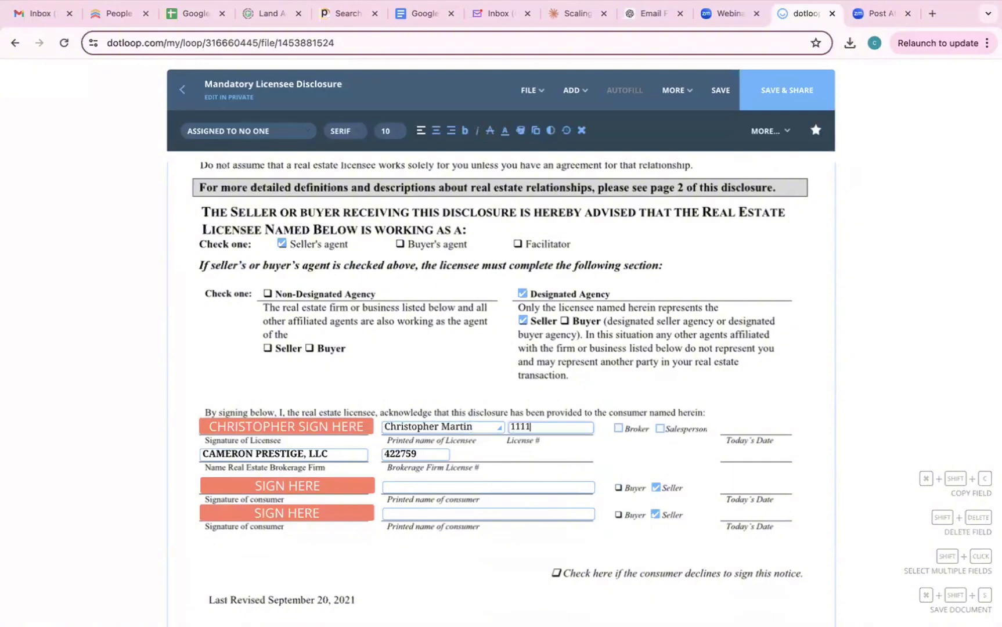
type("11")
left_click(617, 428)
left_click(618, 428)
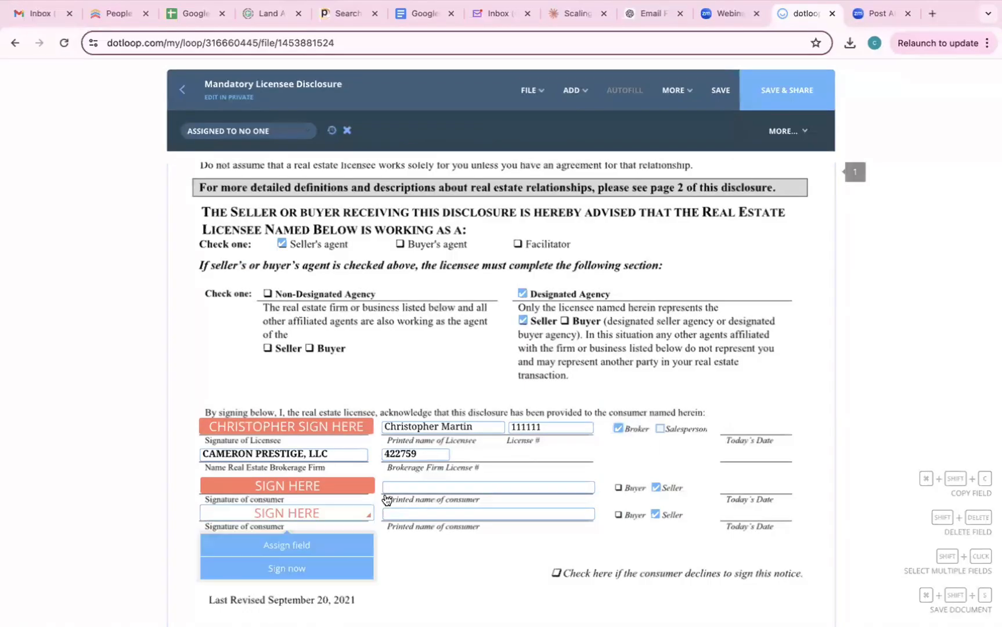
- Enter the client's name in the first consumer printed-name field
left_click(416, 489)
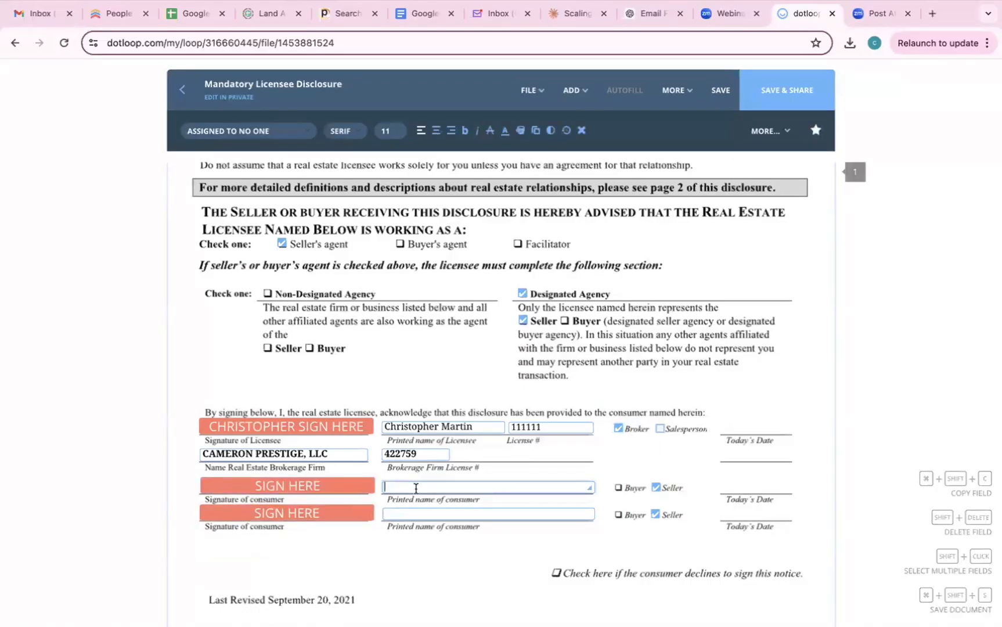
type("Donold ")
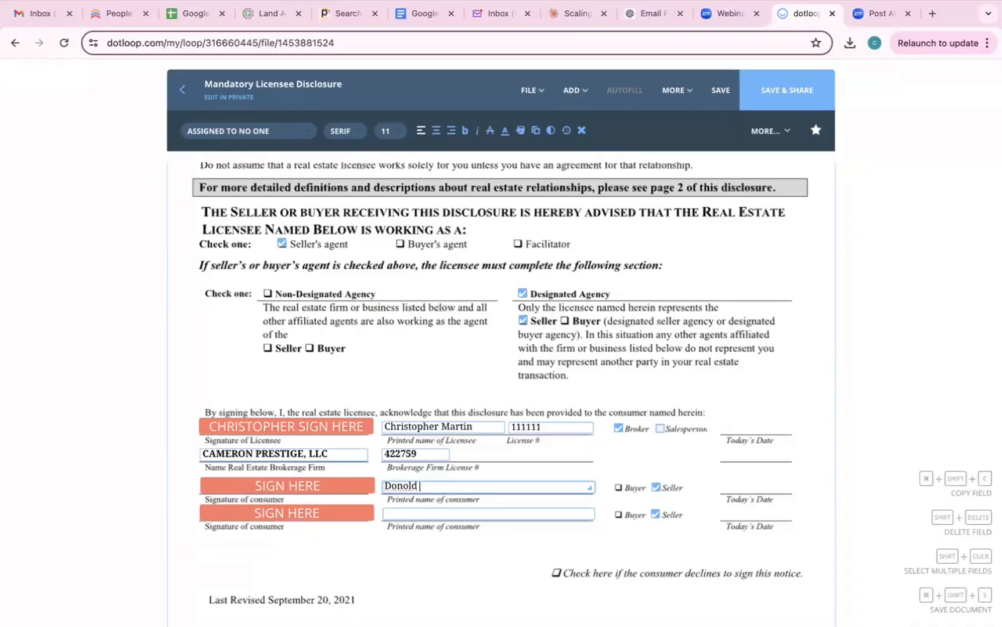
type("Duck")
left_click(576, 91)
left_click(618, 488)
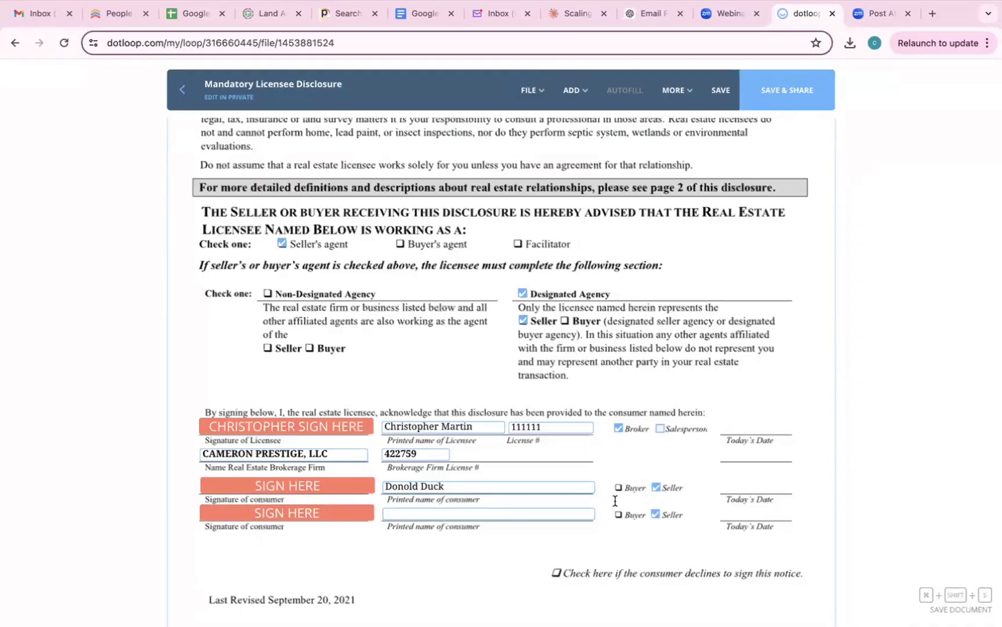
- Assign the first consumer SIGN HERE field to the seller and save the disclosure
left_click(303, 509)
left_click(307, 487)
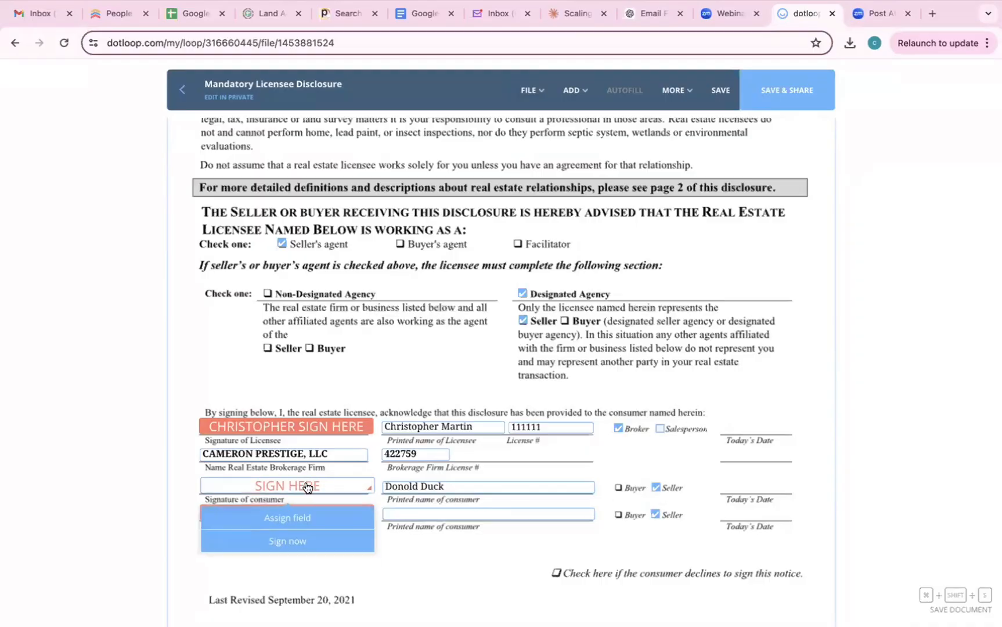
left_click(297, 519)
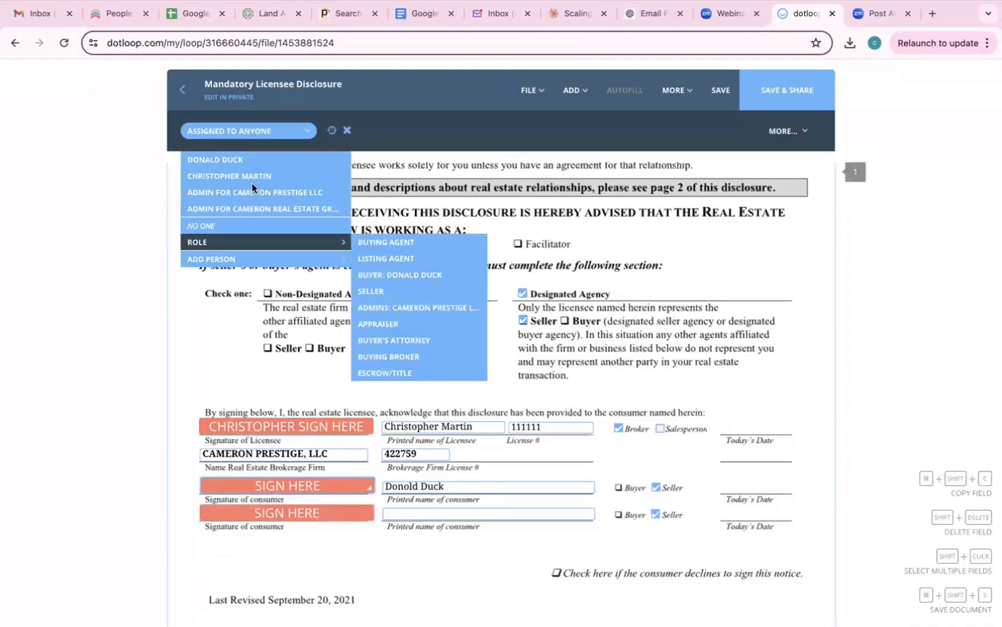
left_click(237, 165)
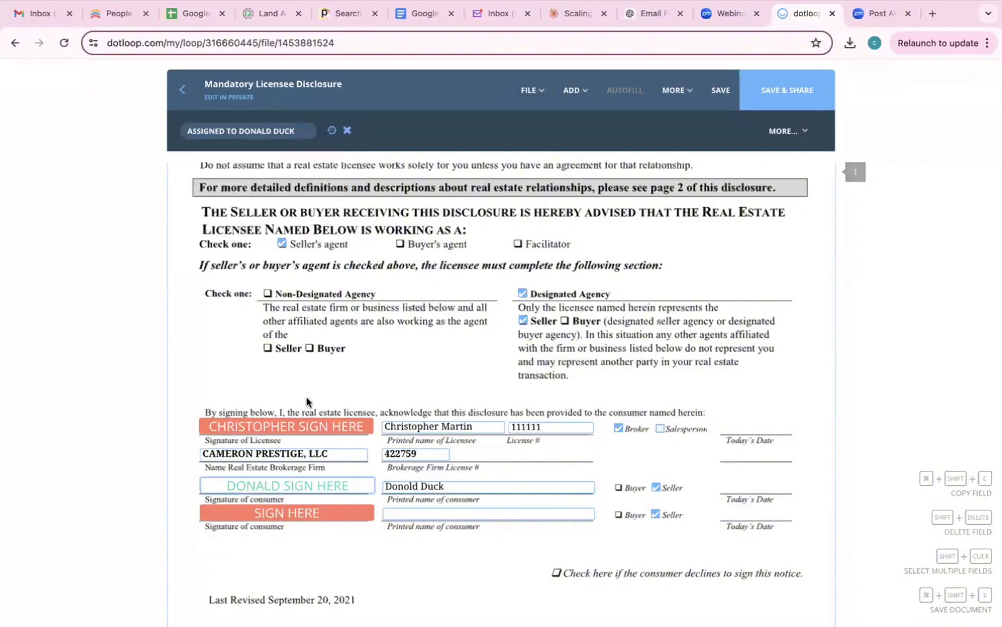
left_click(766, 95)
left_click(721, 95)
left_click(675, 92)
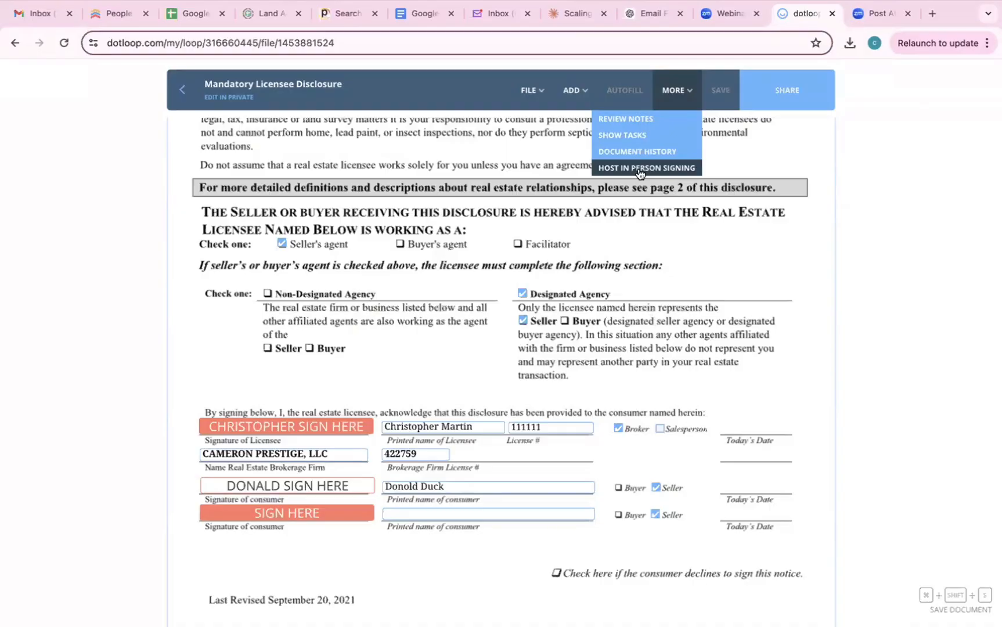
left_click(639, 168)
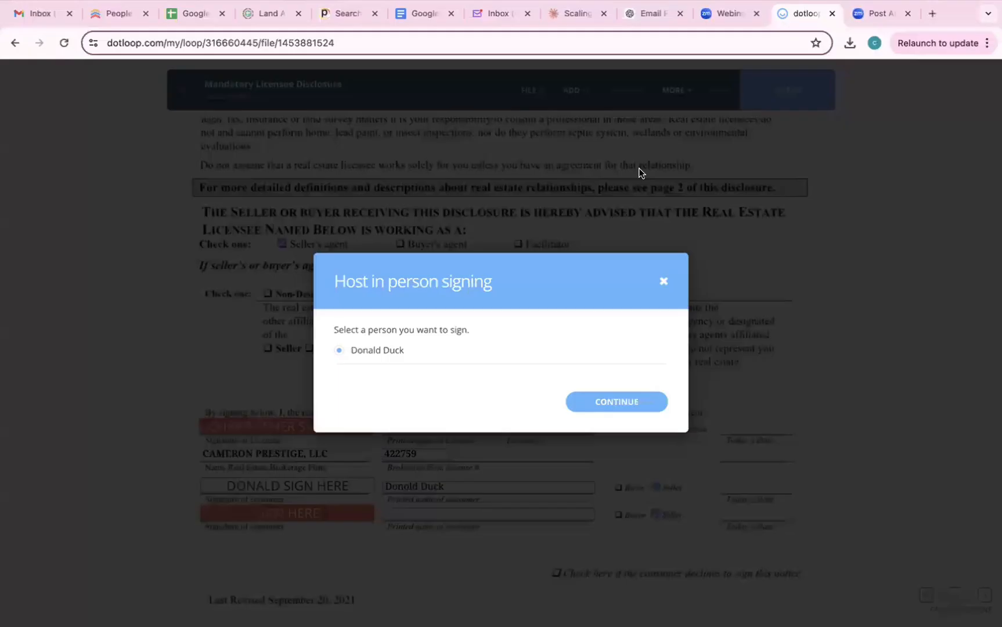
left_click(665, 282)
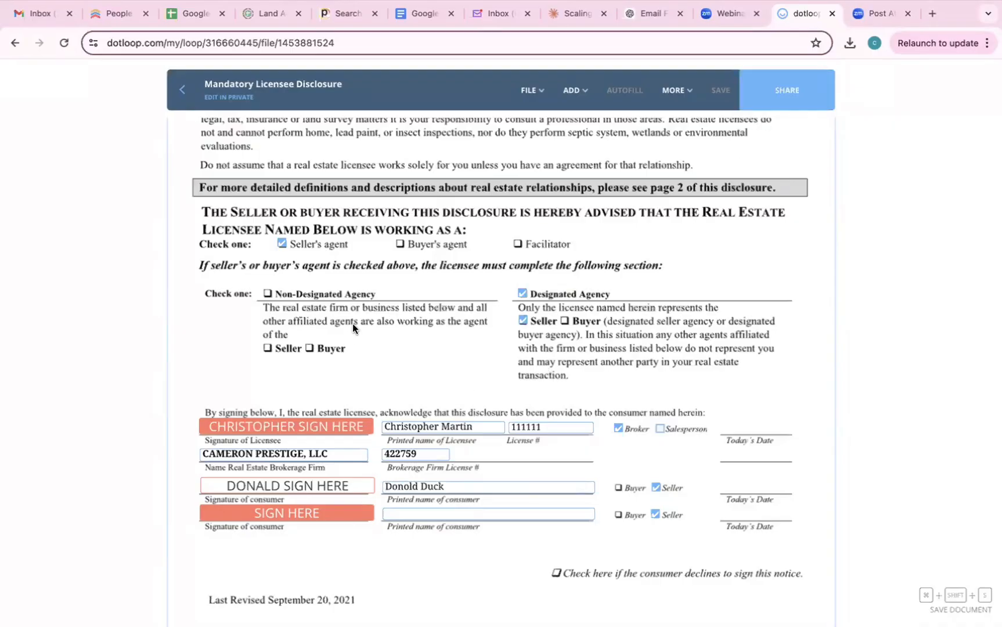
- Reopen the Mandatory Licensee Disclosure, check its consumer signature fields, and return to the documents list
left_click(186, 100)
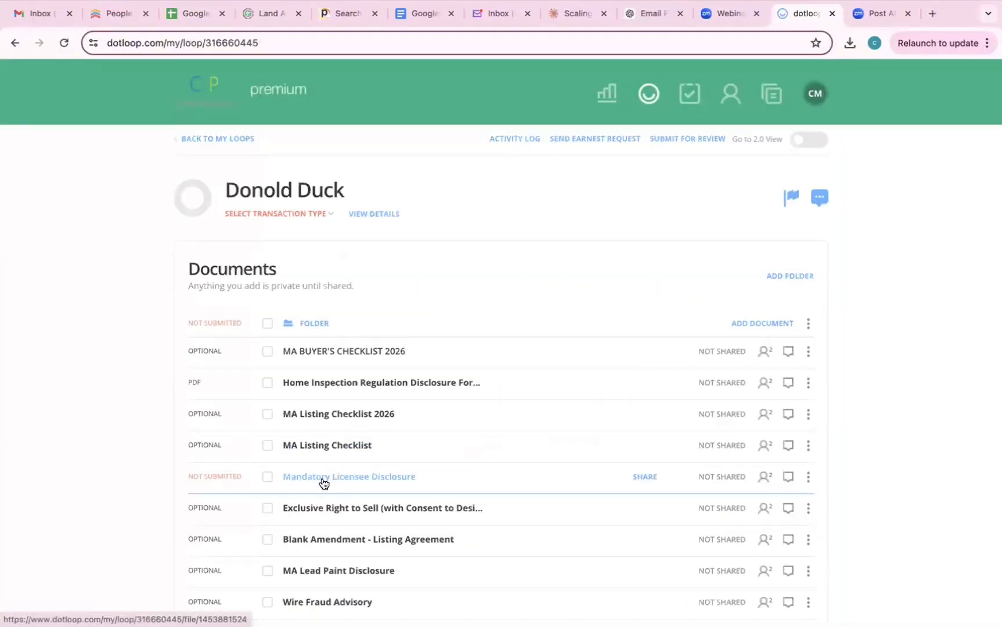
left_click(323, 476)
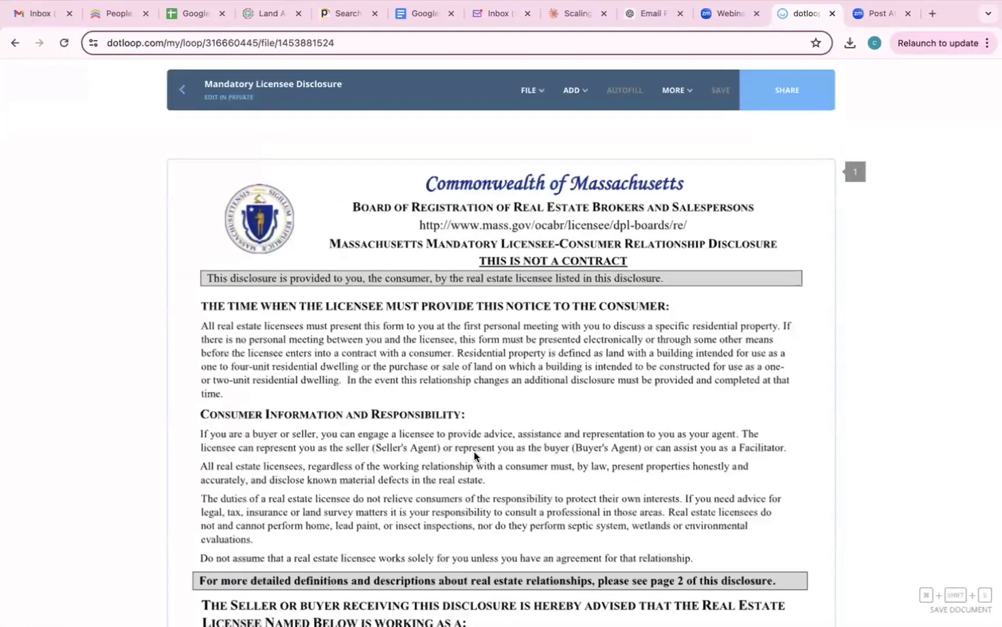
scroll(473, 453, "down", 5)
scroll(474, 453, "down", 1)
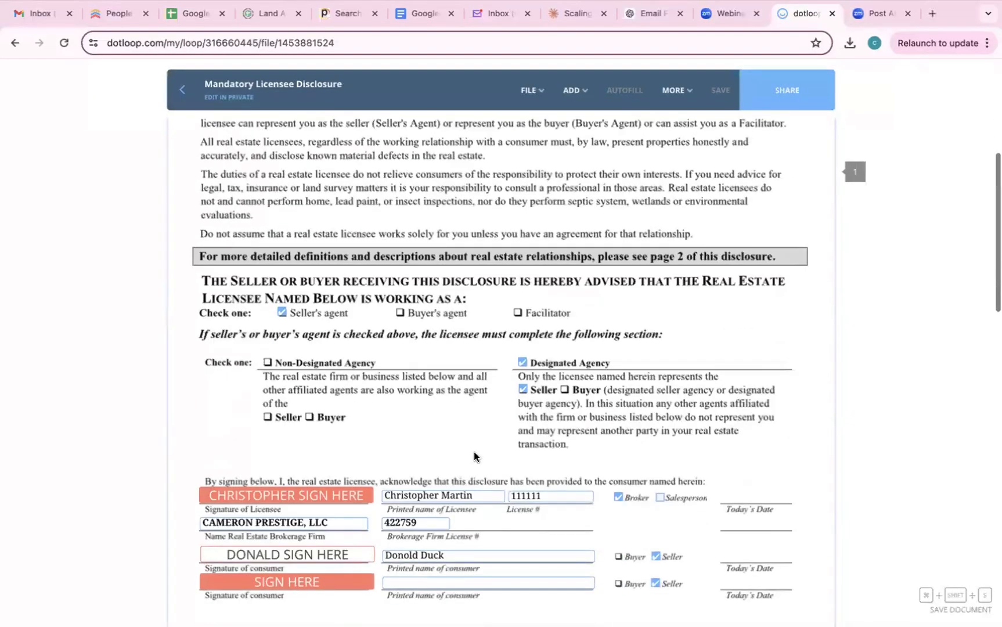
scroll(474, 451, "down", 1)
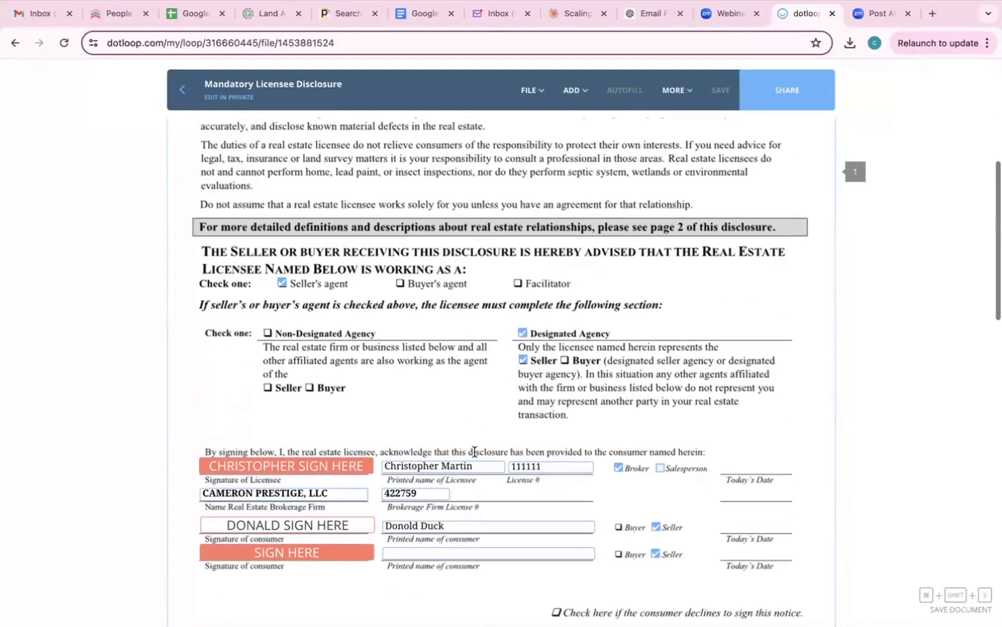
left_click(316, 553)
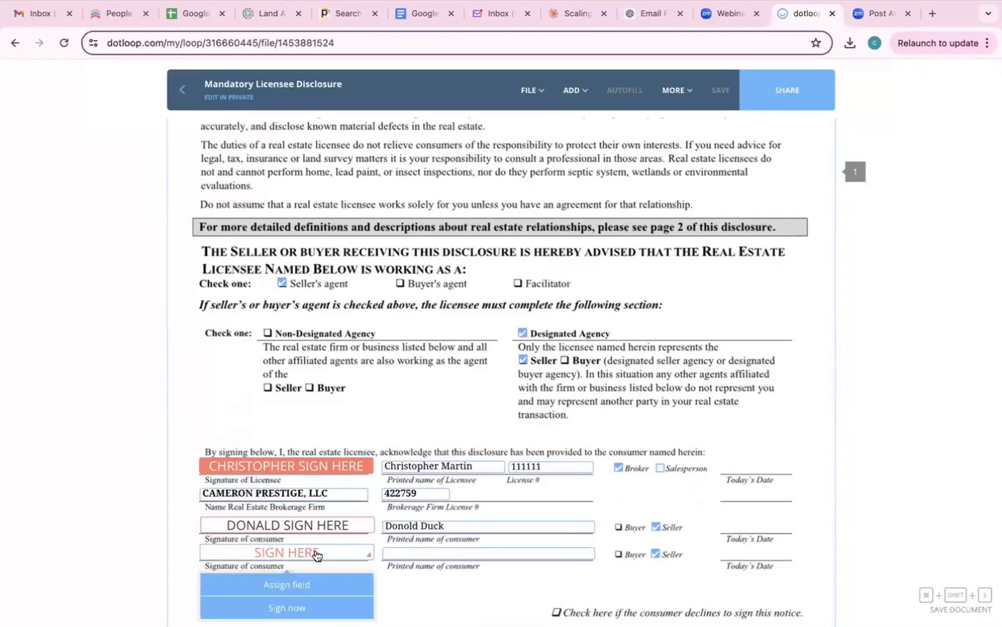
left_click(586, 486)
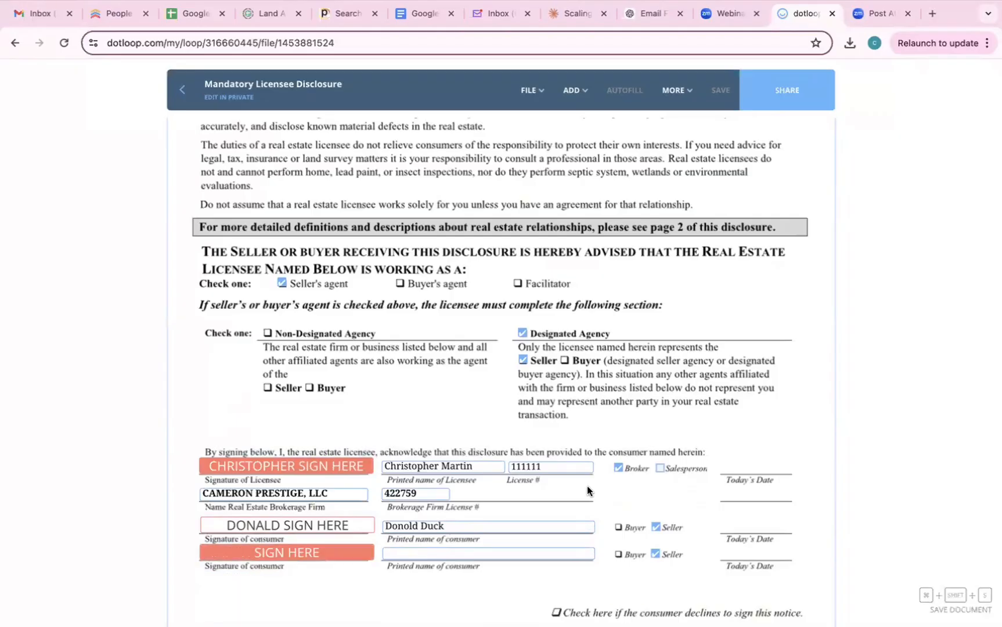
scroll(587, 485, "down", 2)
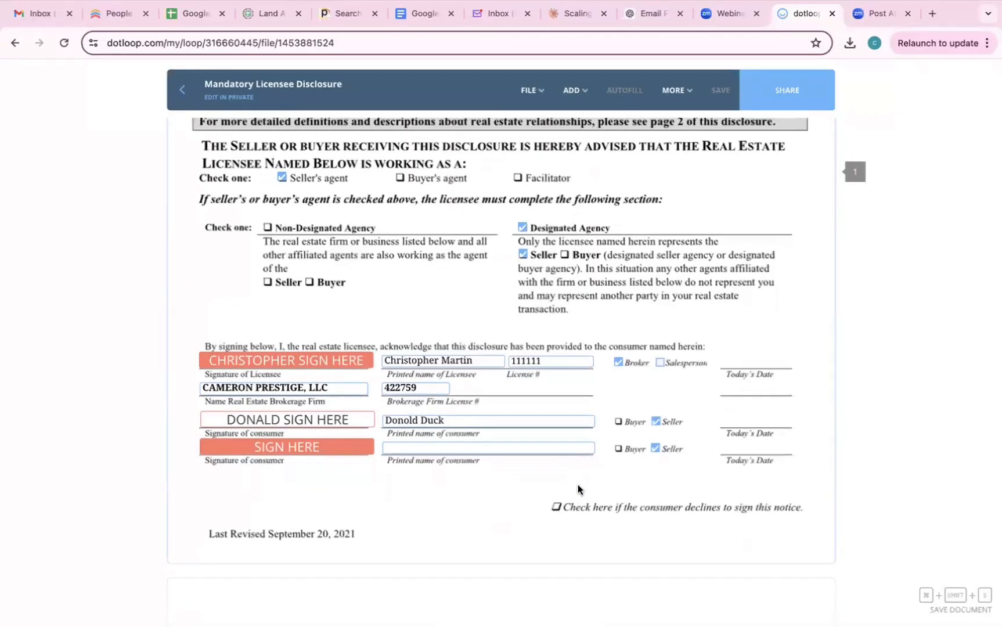
left_click(575, 91)
left_click(182, 89)
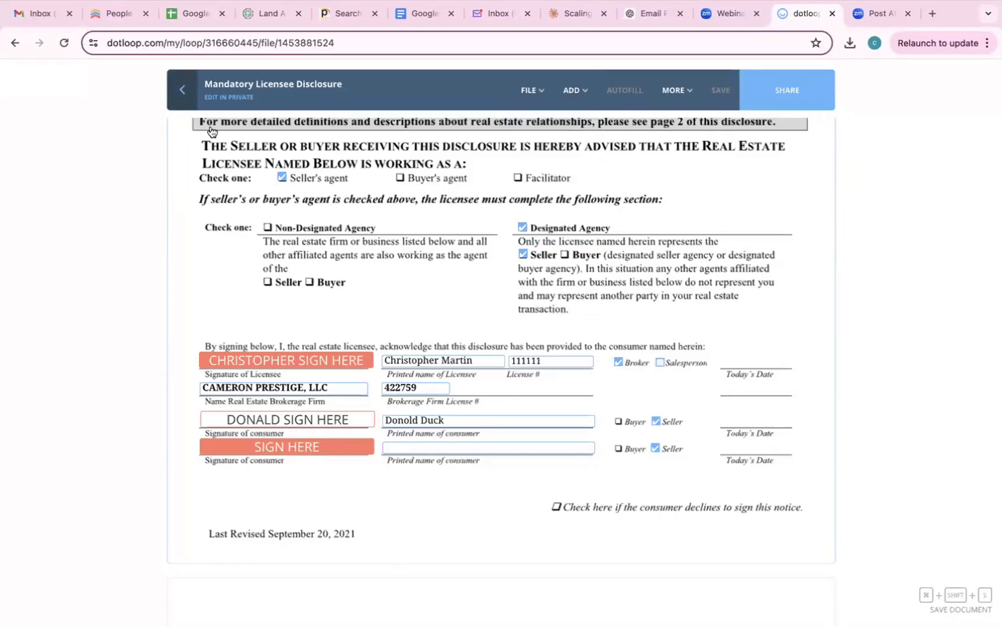